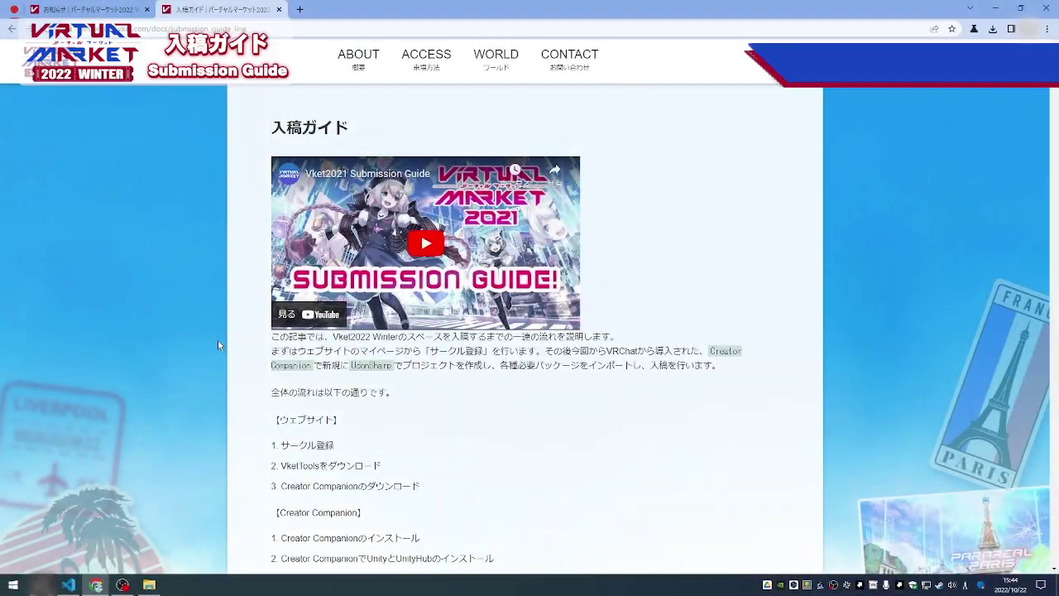
Scroll the 入稿ガイド page down to section 2, VketTools ダウンロード
scroll(232, 405, "down", 6)
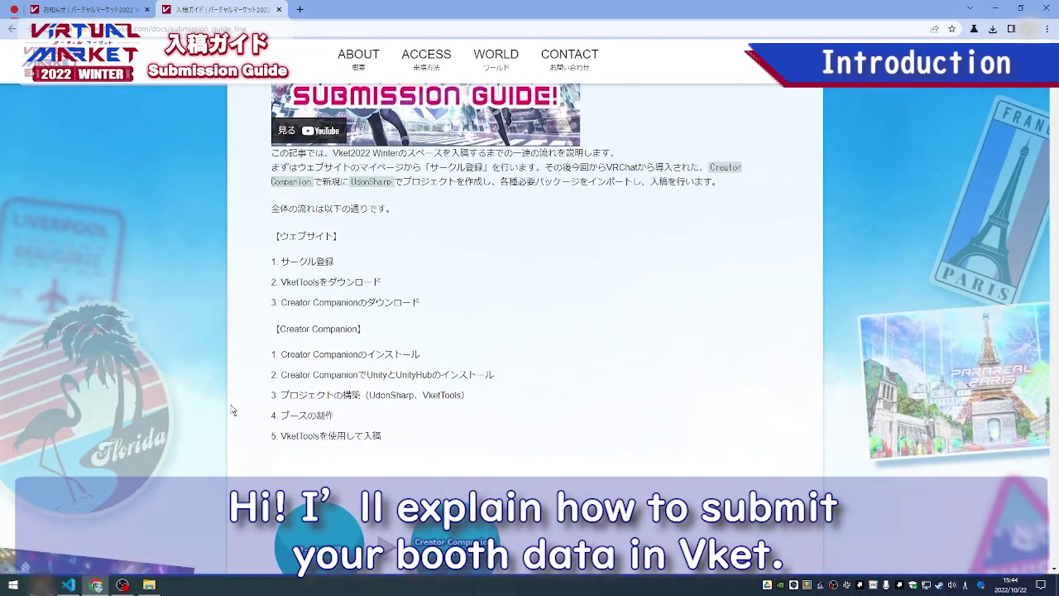
scroll(232, 412, "down", 10)
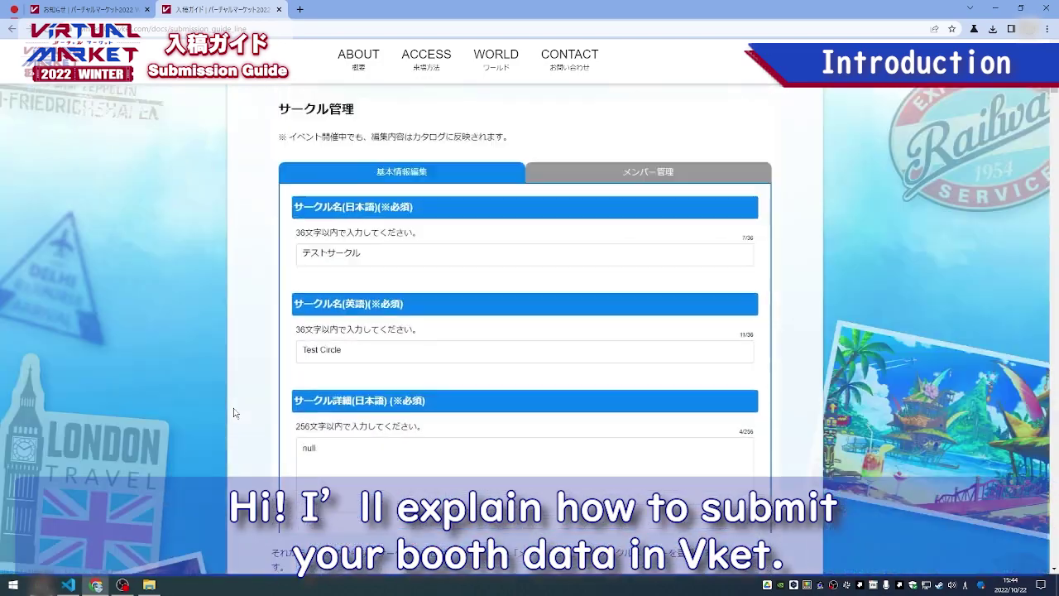
scroll(233, 414, "down", 5)
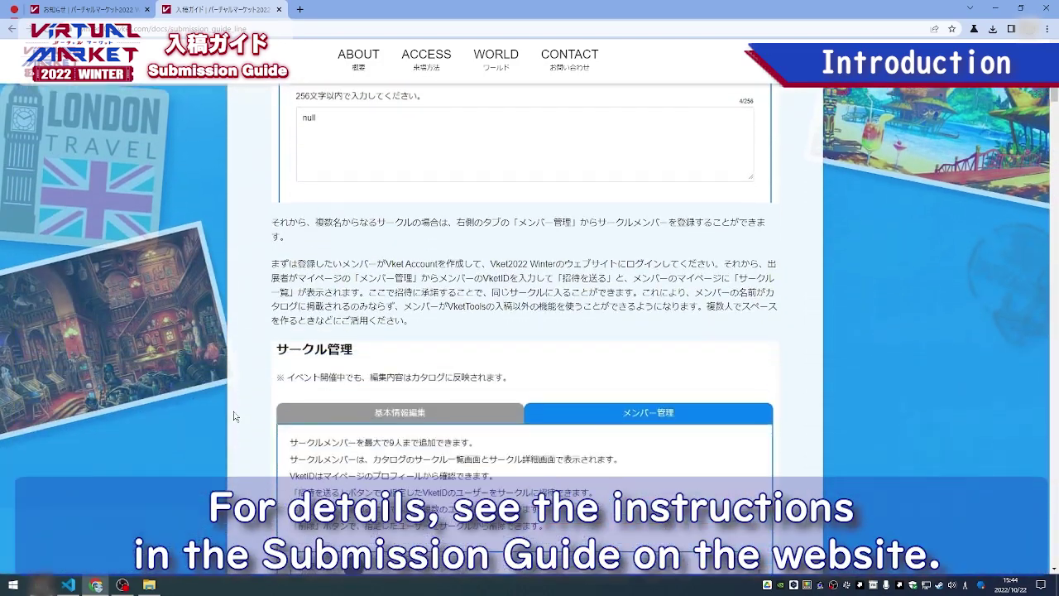
scroll(233, 416, "down", 4)
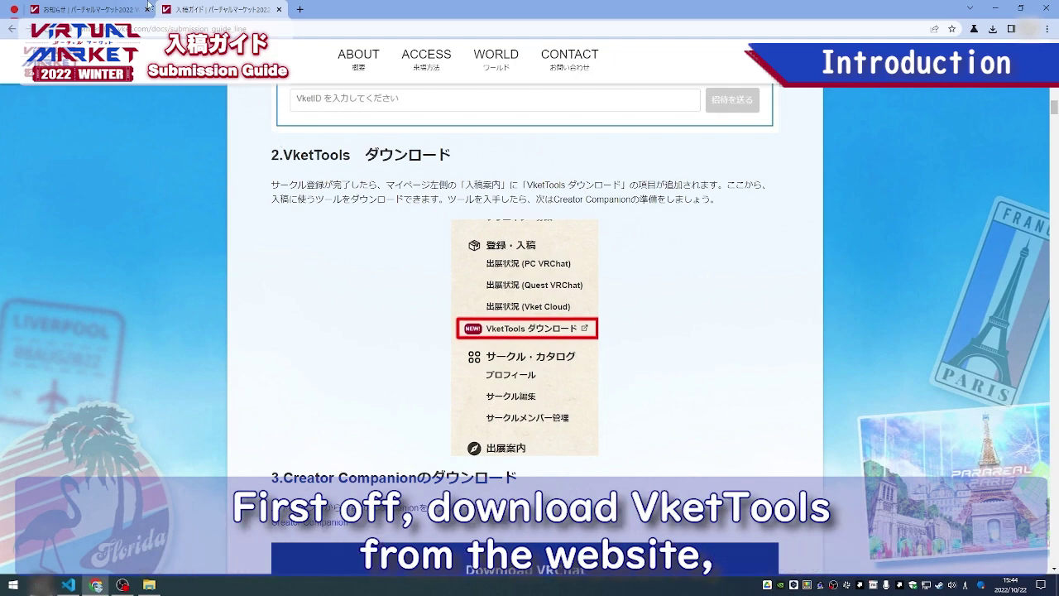
Download the VketTools package from the Vket My Page download page
left_click(99, 10)
scroll(149, 287, "up", 3)
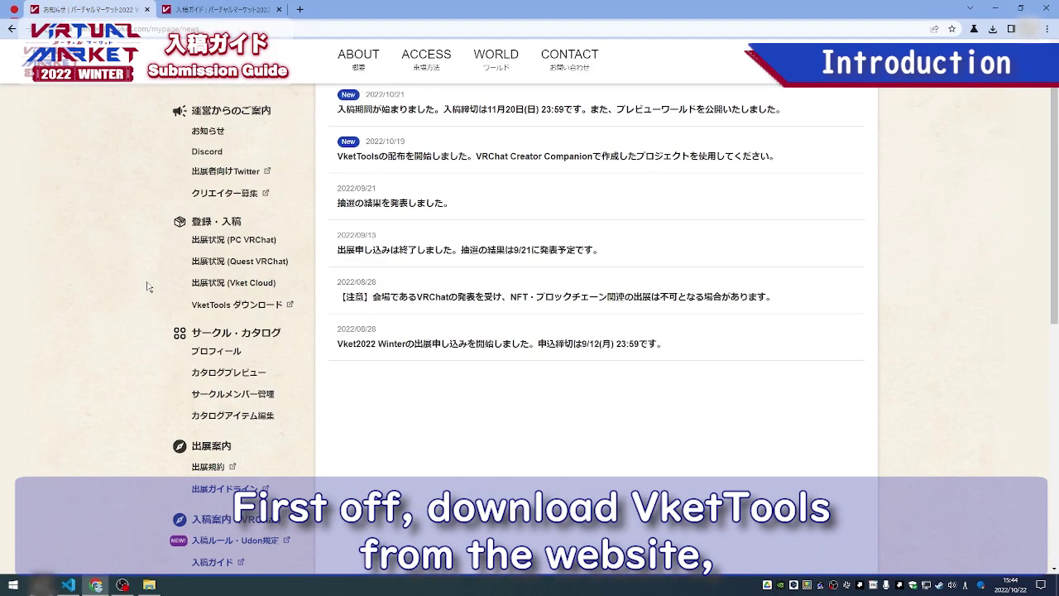
left_click(209, 304)
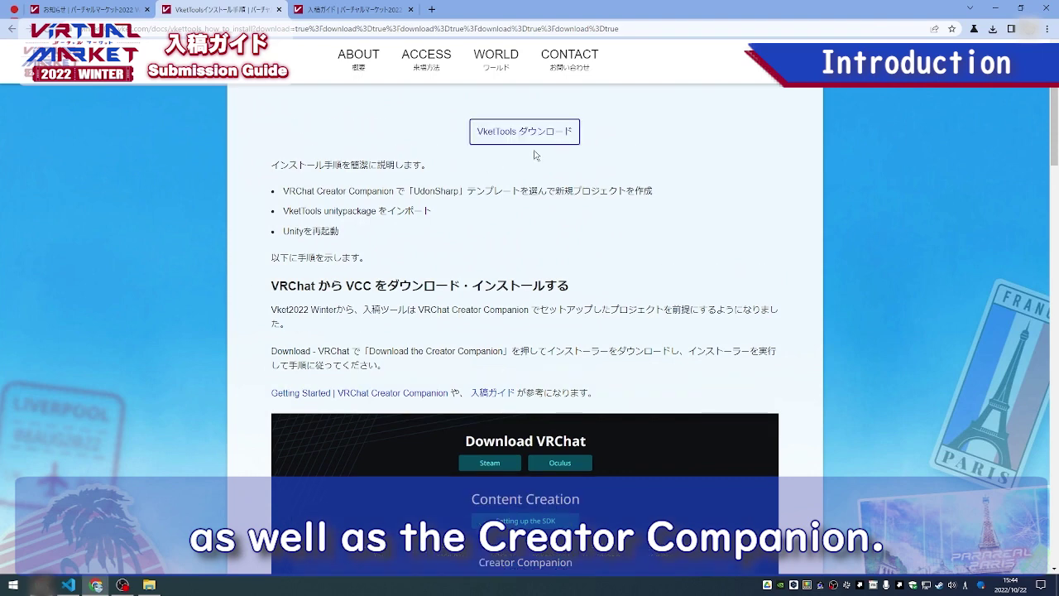
left_click(548, 141)
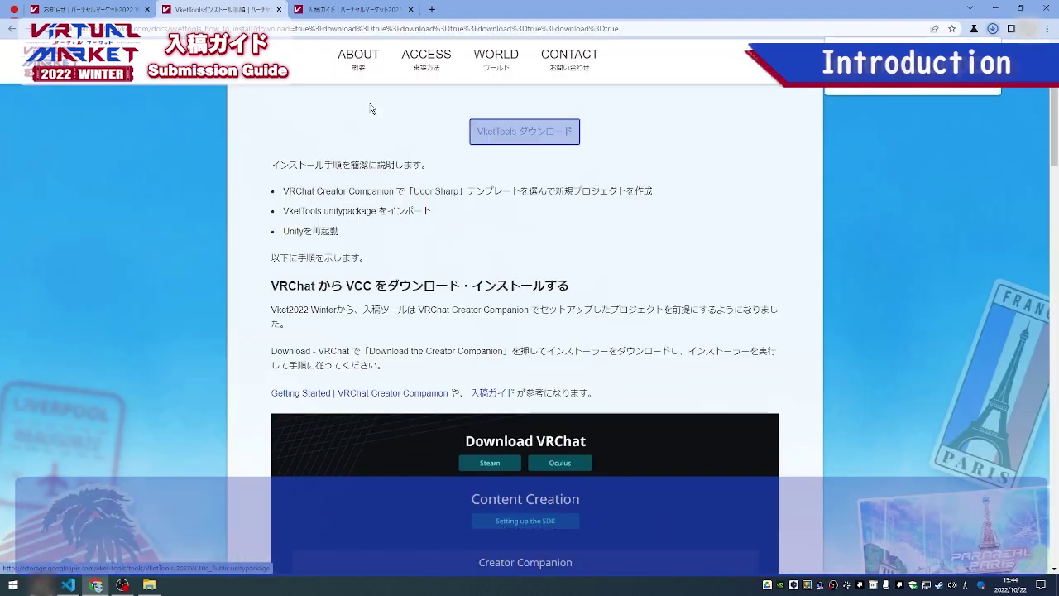
Download the VRChat Creator Companion installer from VRChat's download page, then return to the guide
left_click(356, 9)
scroll(384, 294, "down", 3)
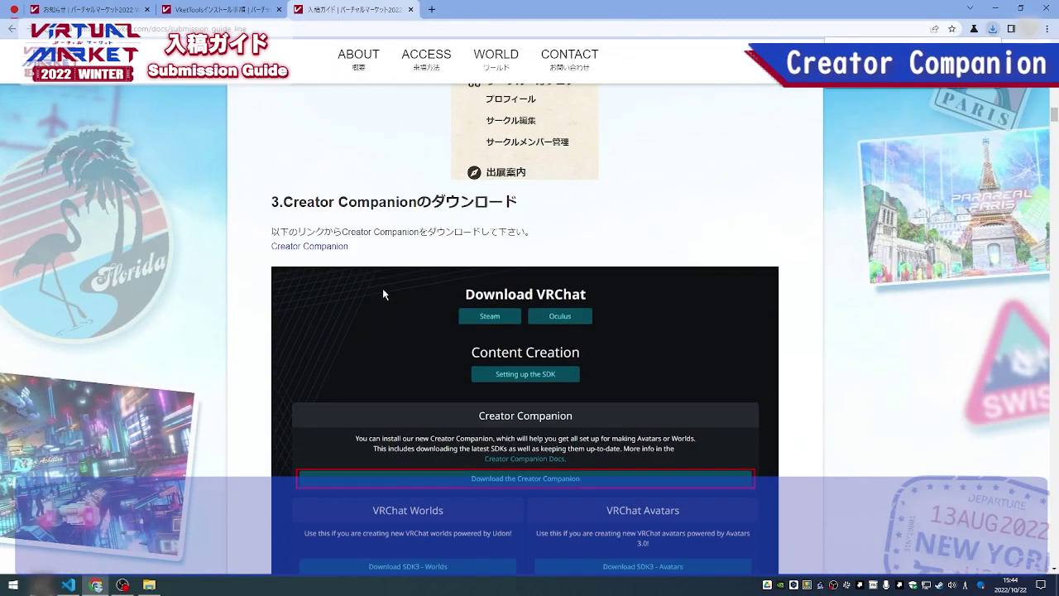
left_click(330, 248)
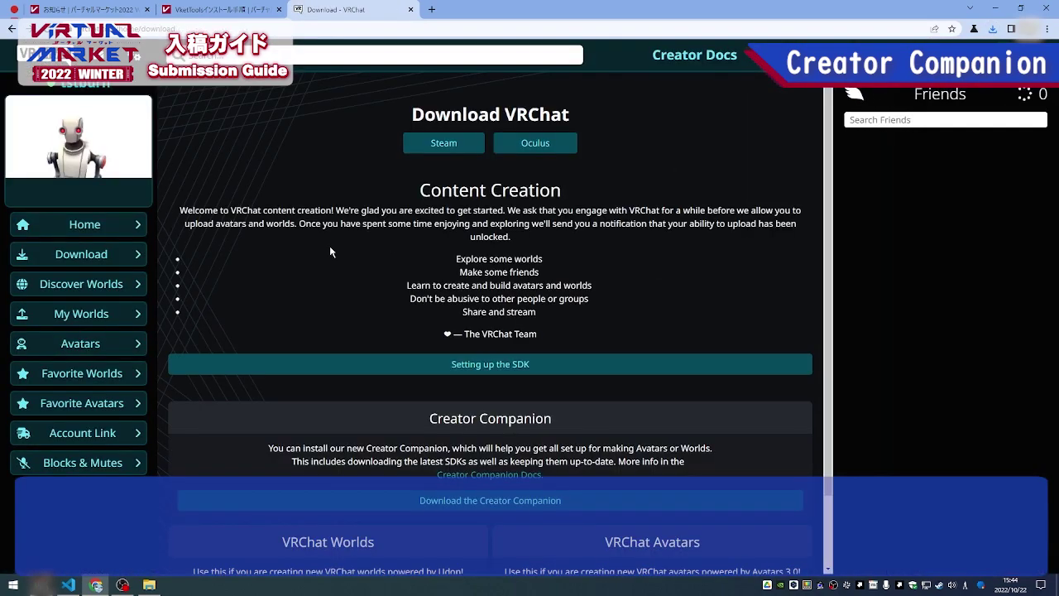
left_click(488, 417)
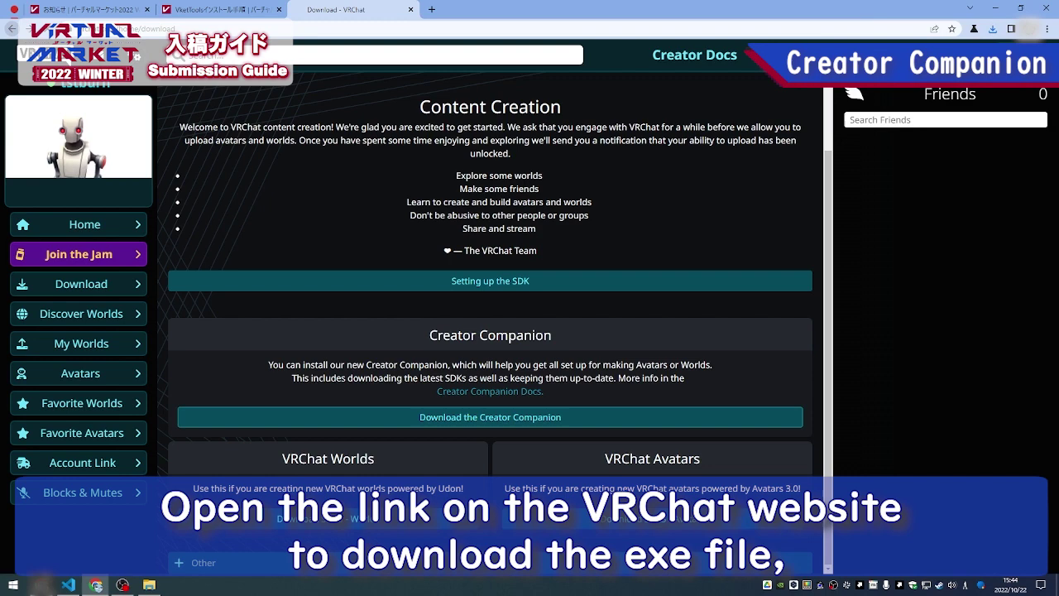
left_click(11, 30)
scroll(270, 211, "up", 1)
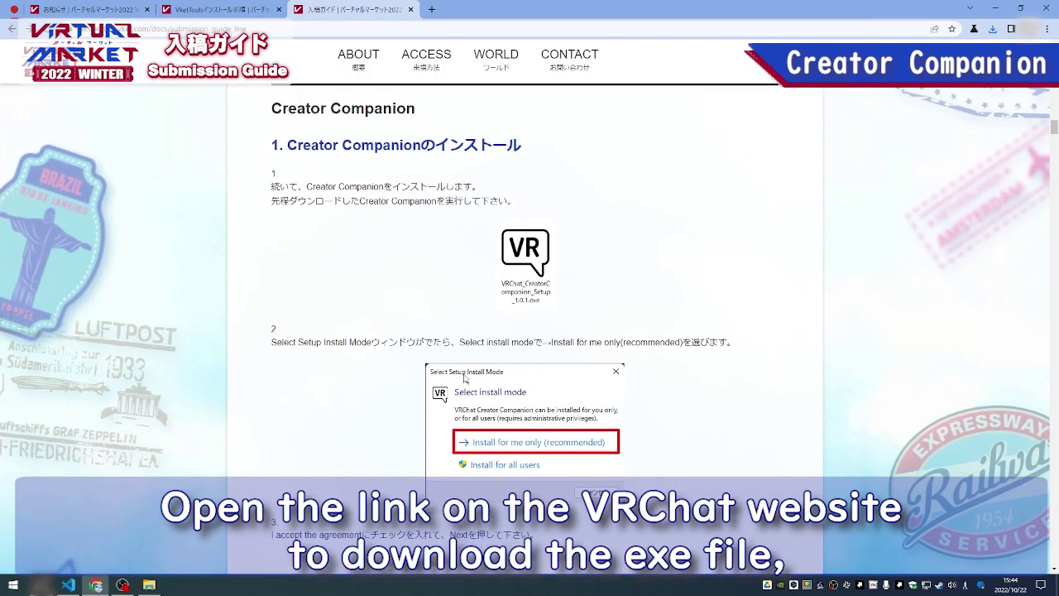
Install VRChat_CreatorCompanion_Setup_1.0.2.exe from Downloads for the current user, keeping the default folder
left_click(149, 585)
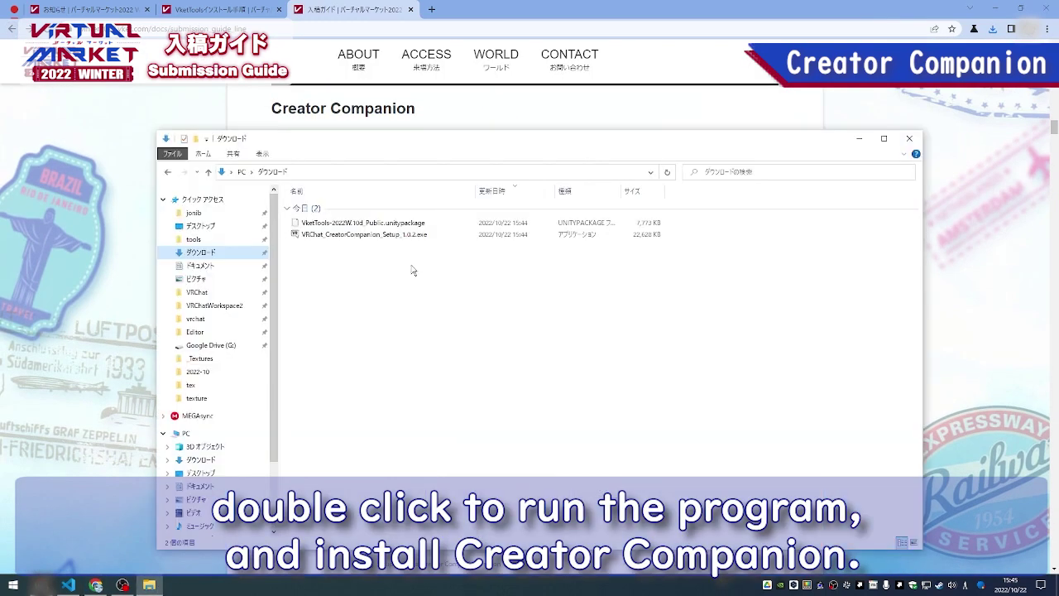
left_click(393, 235)
double_click(392, 238)
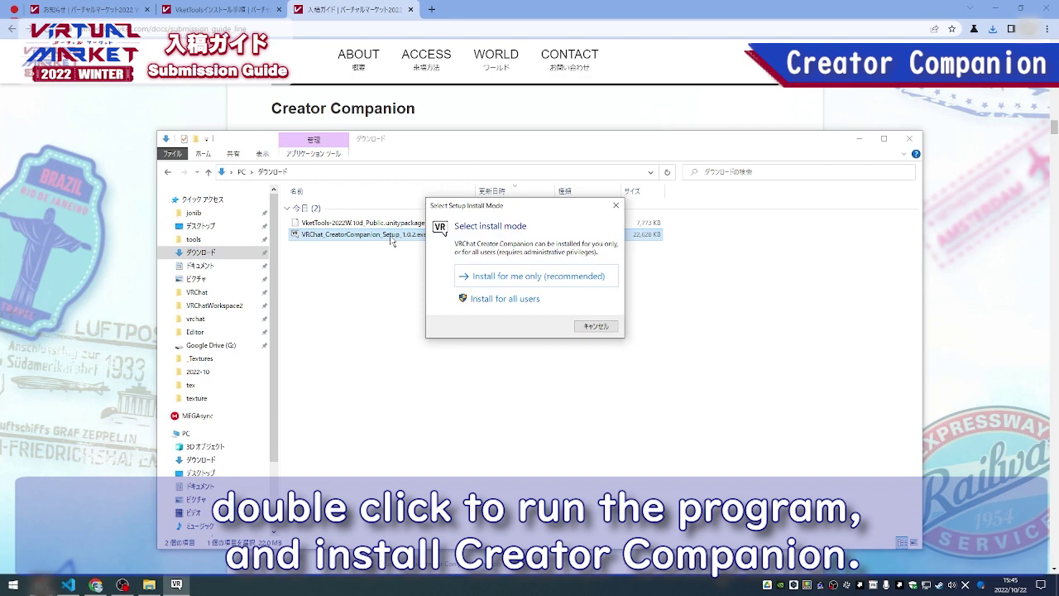
left_click(516, 278)
left_click(623, 400)
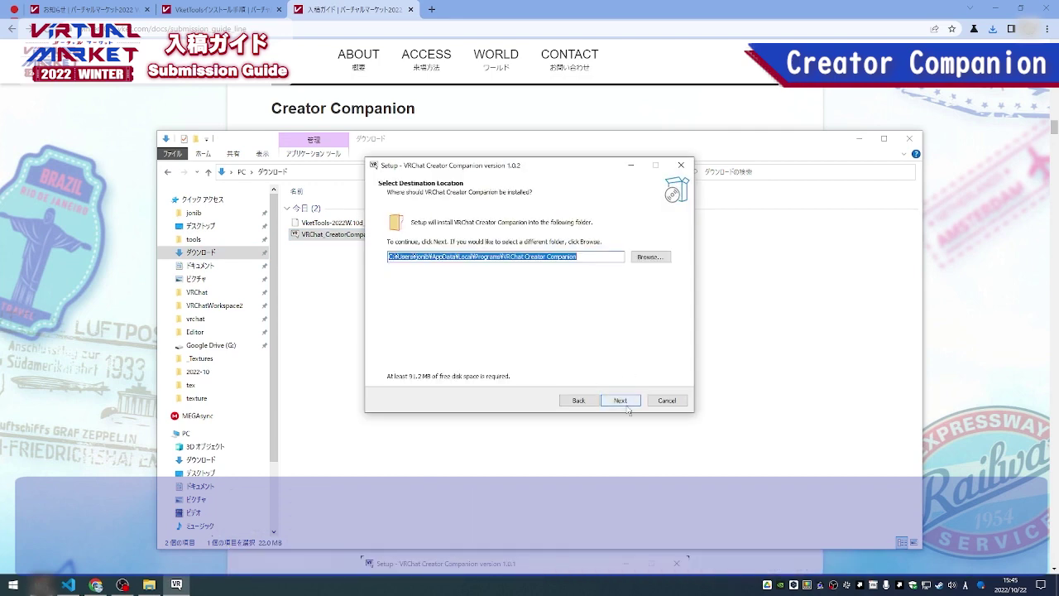
left_click(625, 401)
left_click(626, 404)
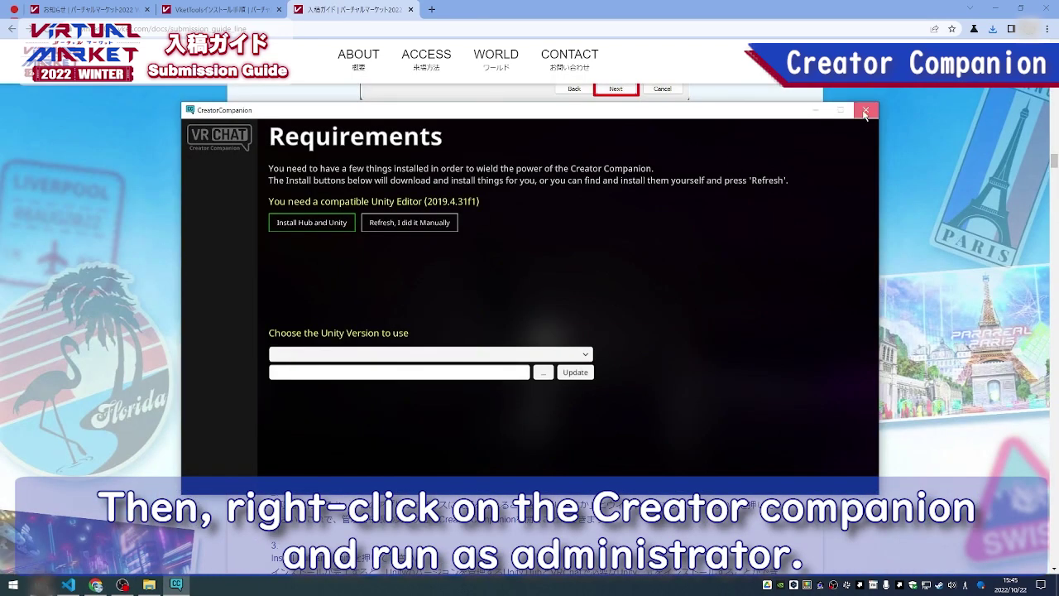
Relaunch Creator Companion as administrator and install Unity Hub with Unity 2019.4.31f1
left_click(865, 111)
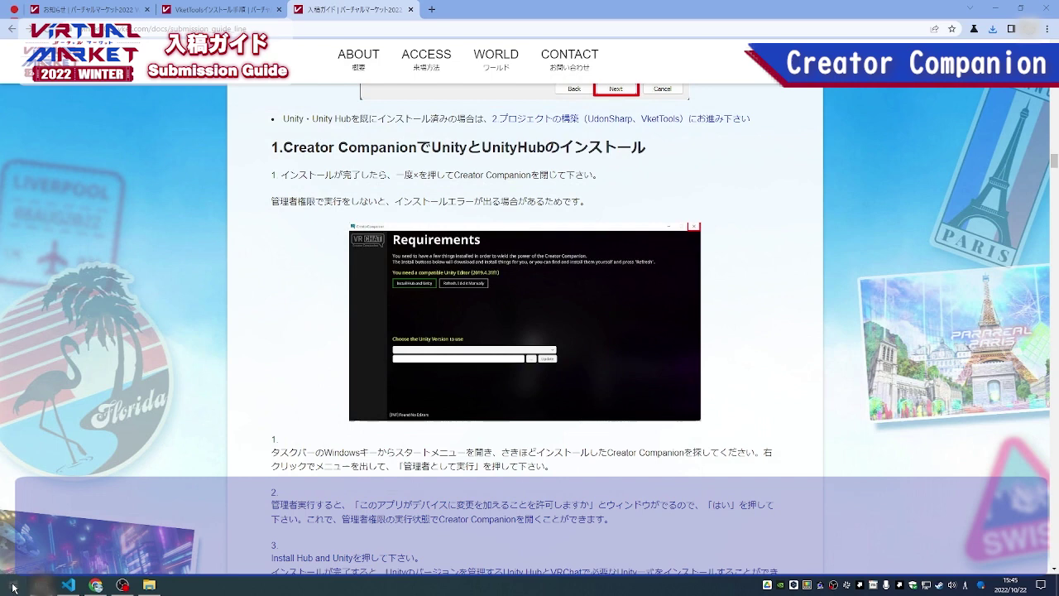
key("super")
right_click(101, 263)
mouse_move(125, 281)
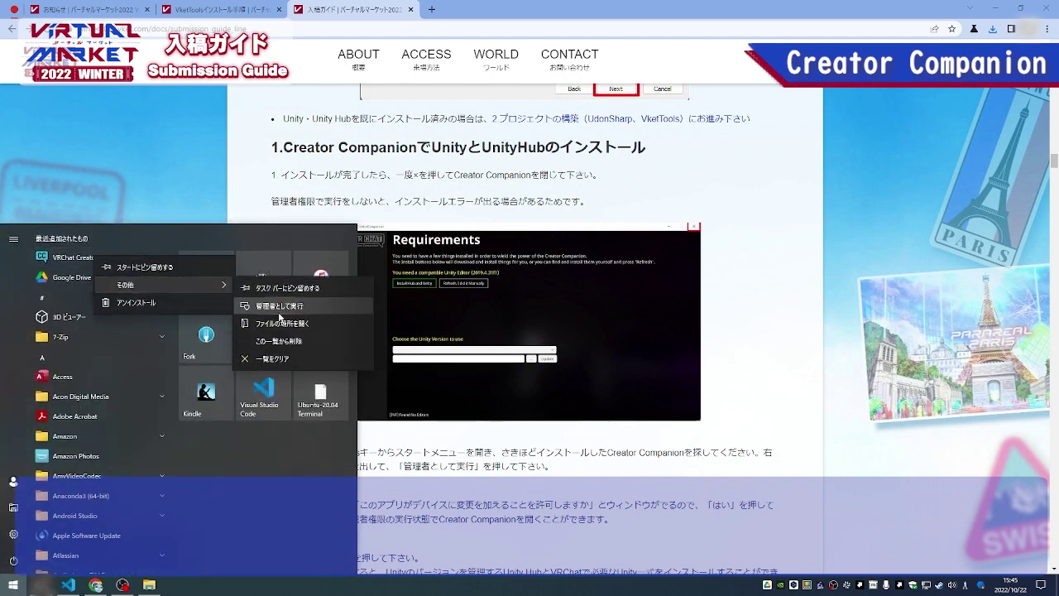
left_click(281, 306)
left_click(461, 367)
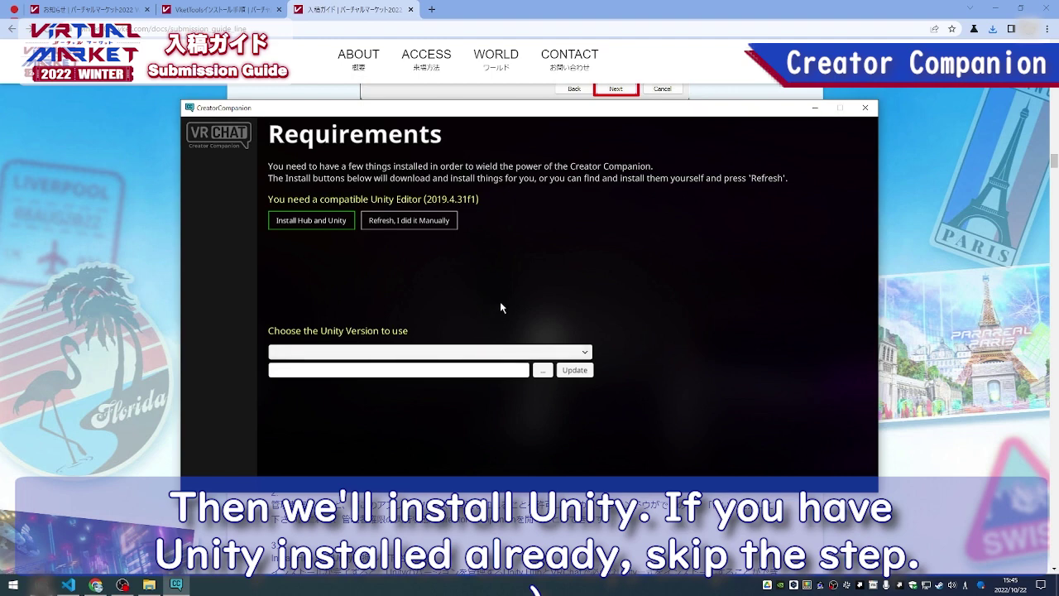
left_click(295, 221)
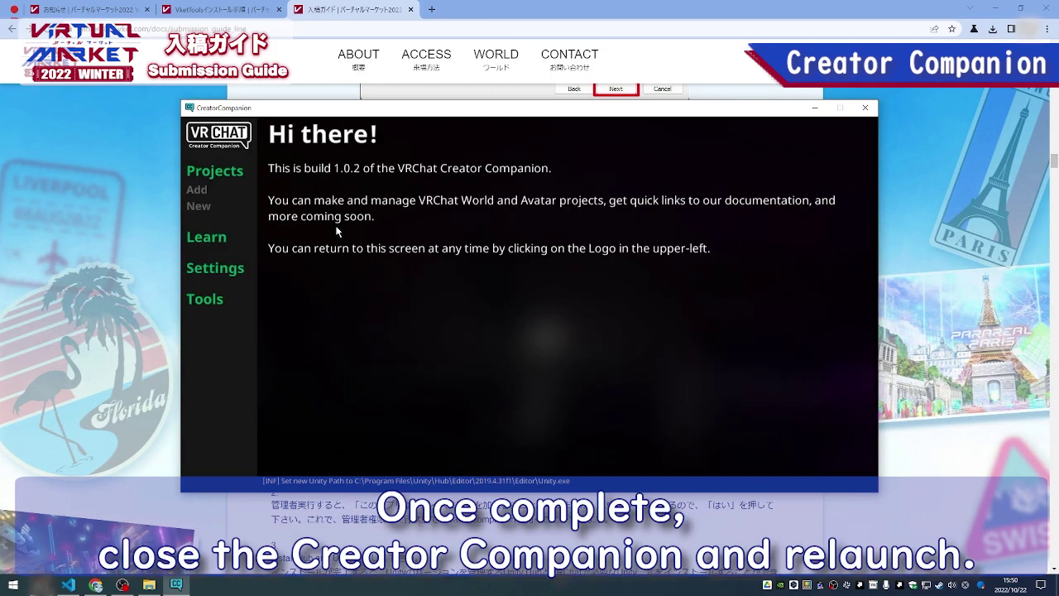
Relaunch Creator Companion normally and create a new UdonSharp project named Vket2022Winter
left_click(866, 109)
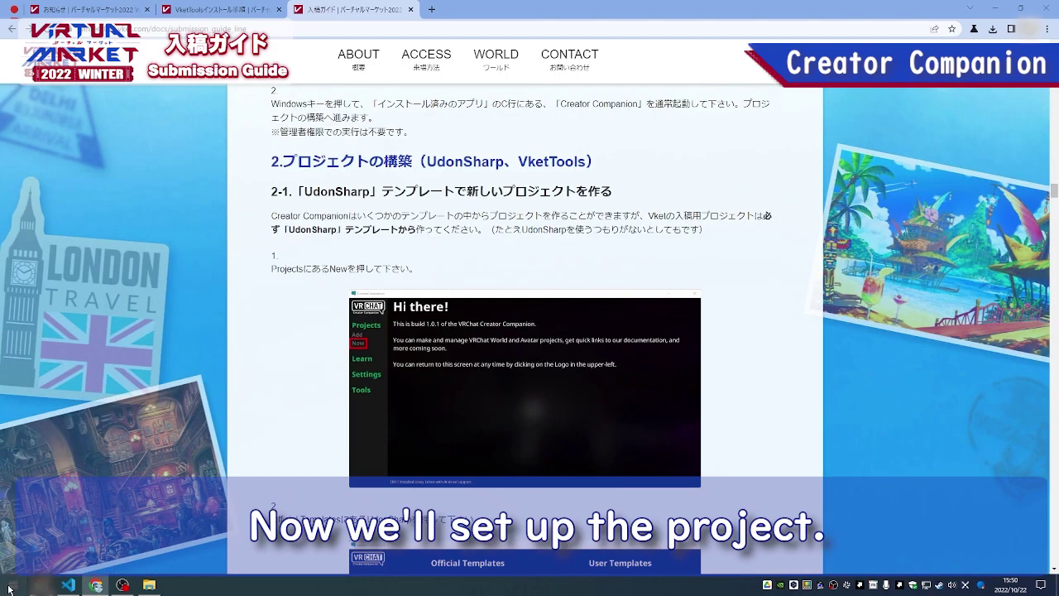
key("super")
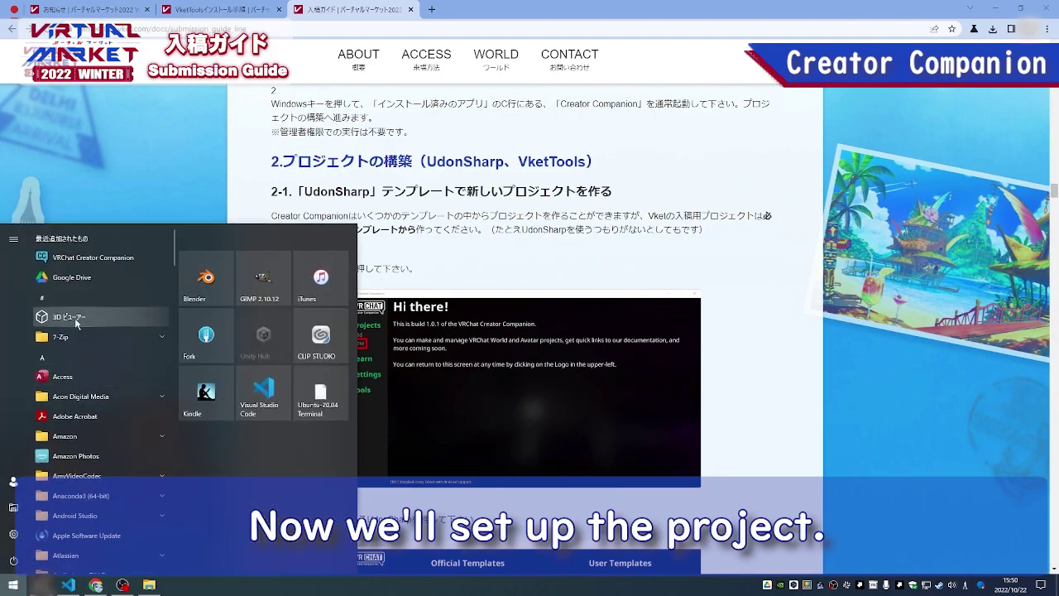
left_click(87, 263)
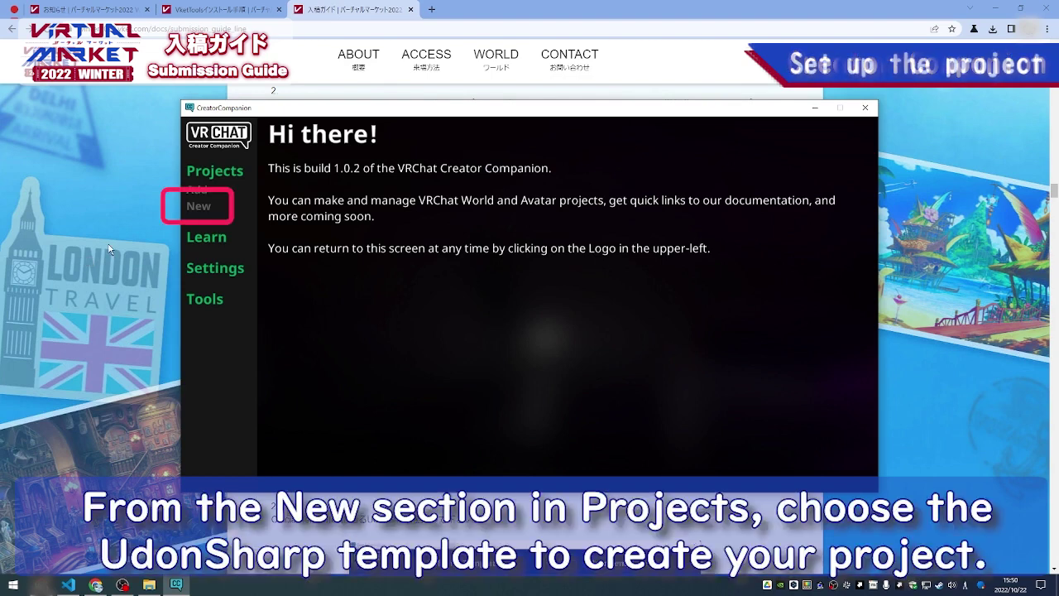
left_click(199, 209)
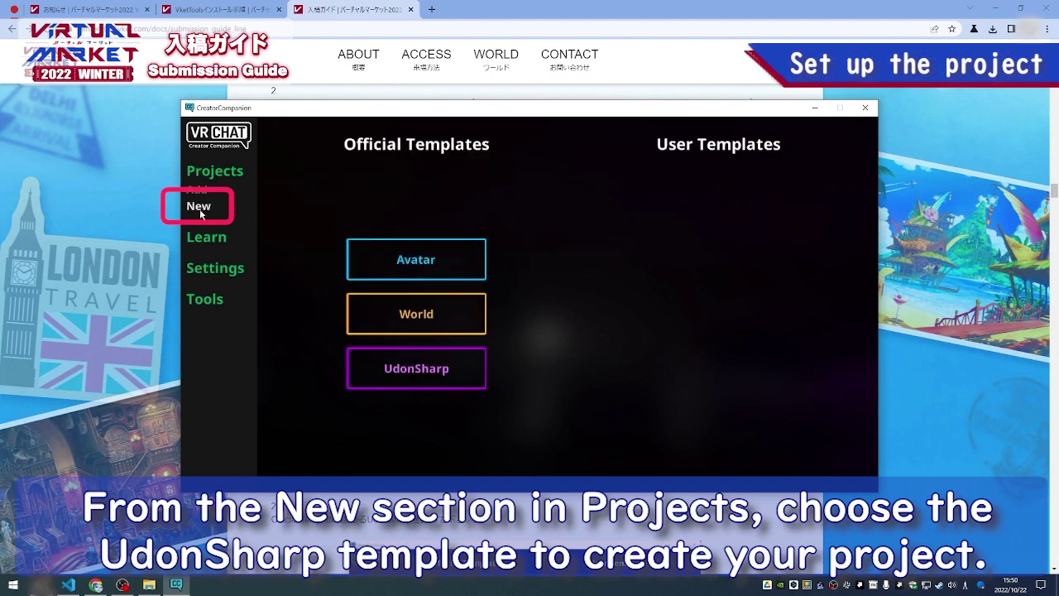
left_click(431, 372)
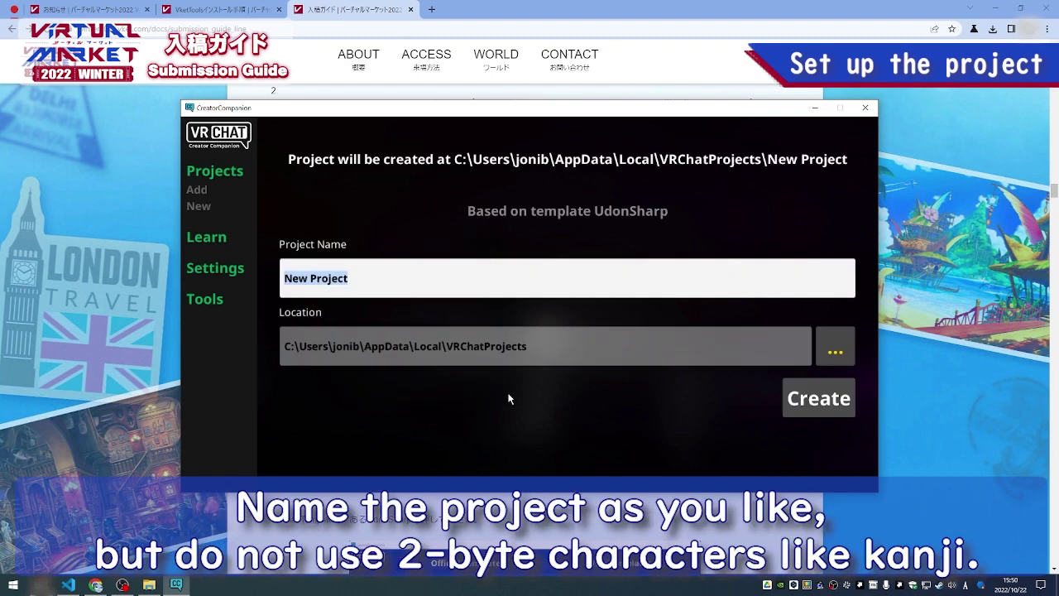
type("Vket2022Winter")
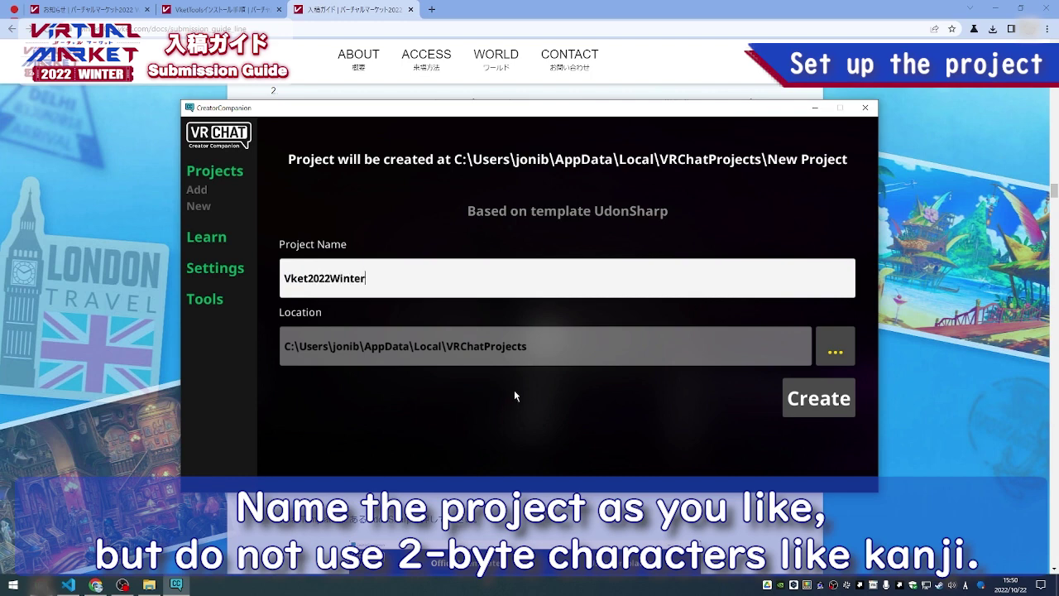
key("Return")
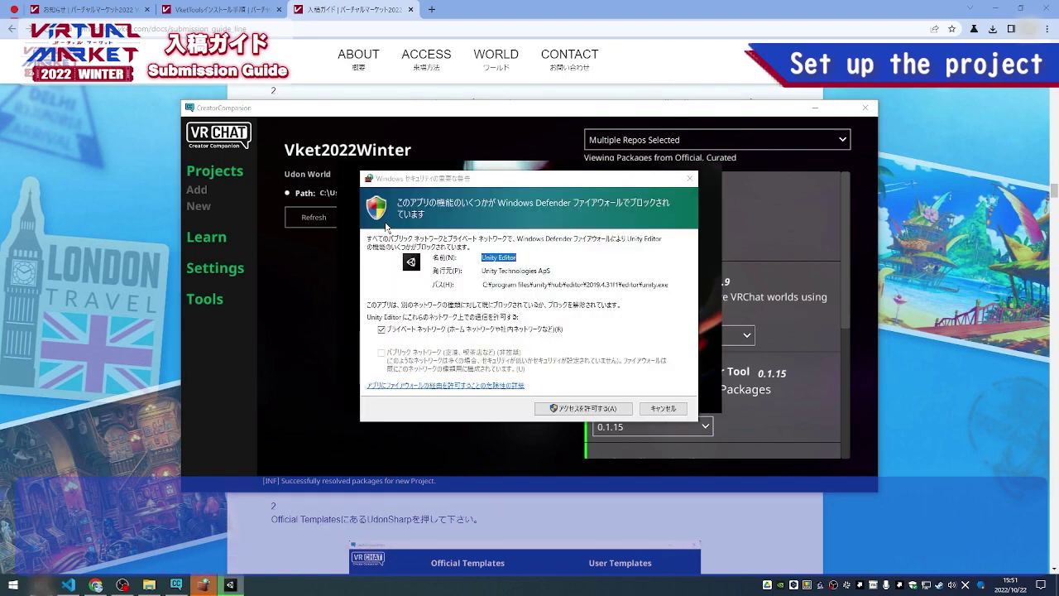
Allow Unity Editor through the firewall and sign in to Unity Hub with the saved account credentials
left_click(554, 408)
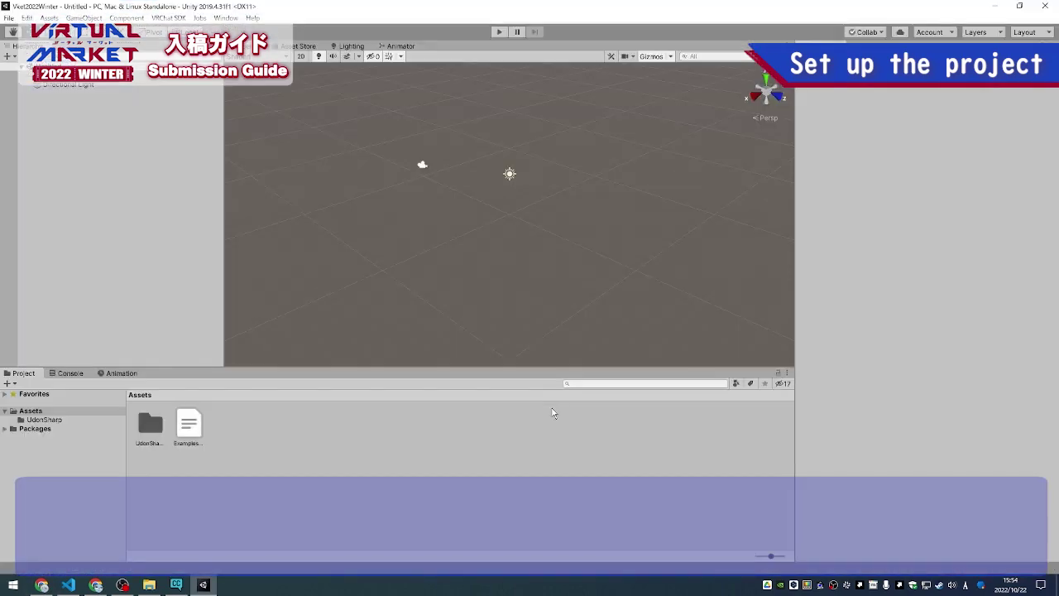
left_click(553, 408)
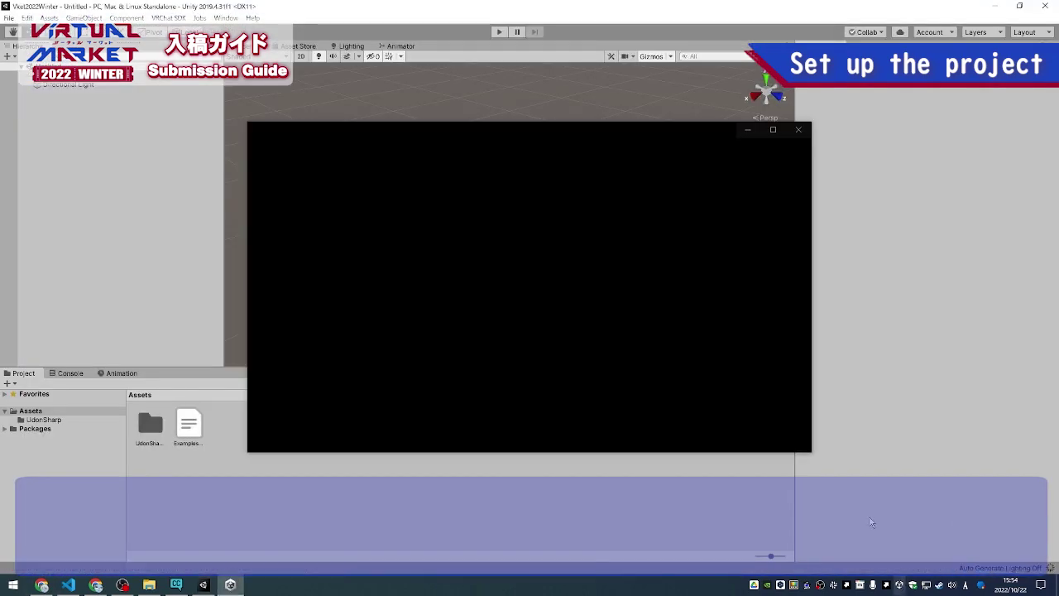
left_click(403, 319)
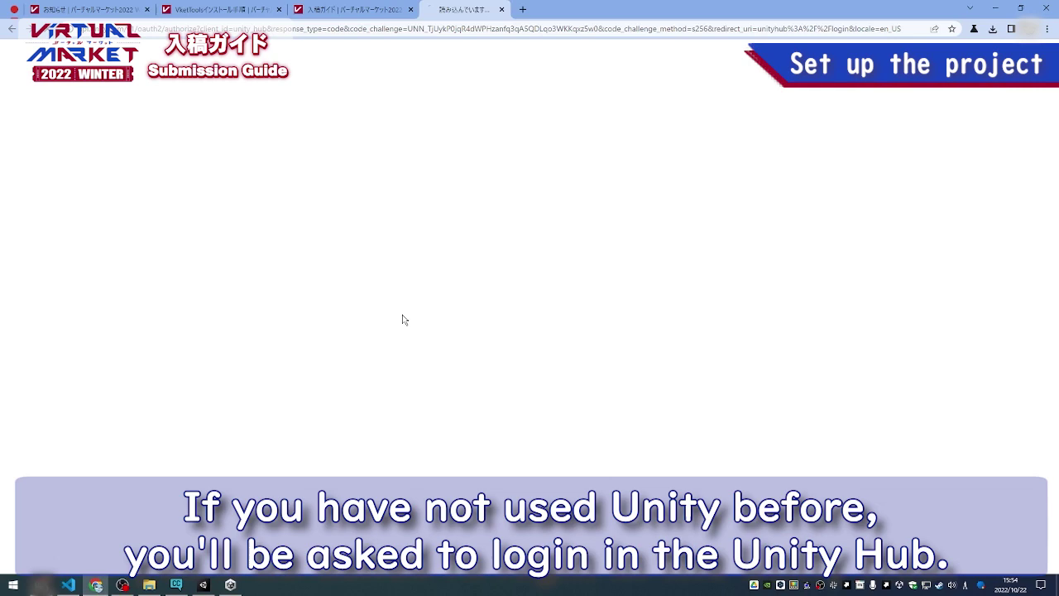
left_click(295, 217)
left_click(348, 253)
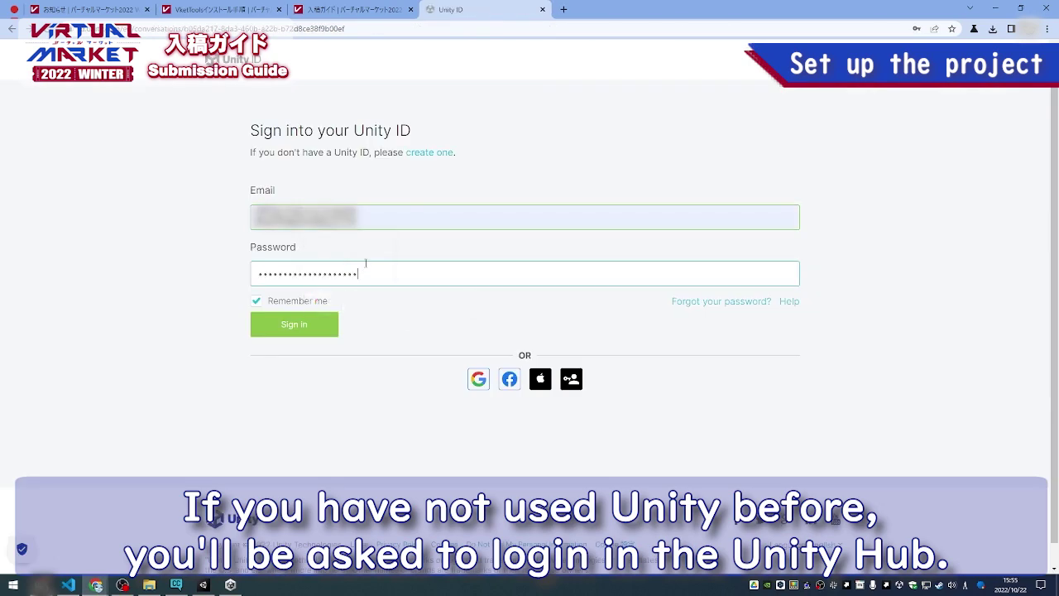
left_click(300, 327)
left_click(570, 122)
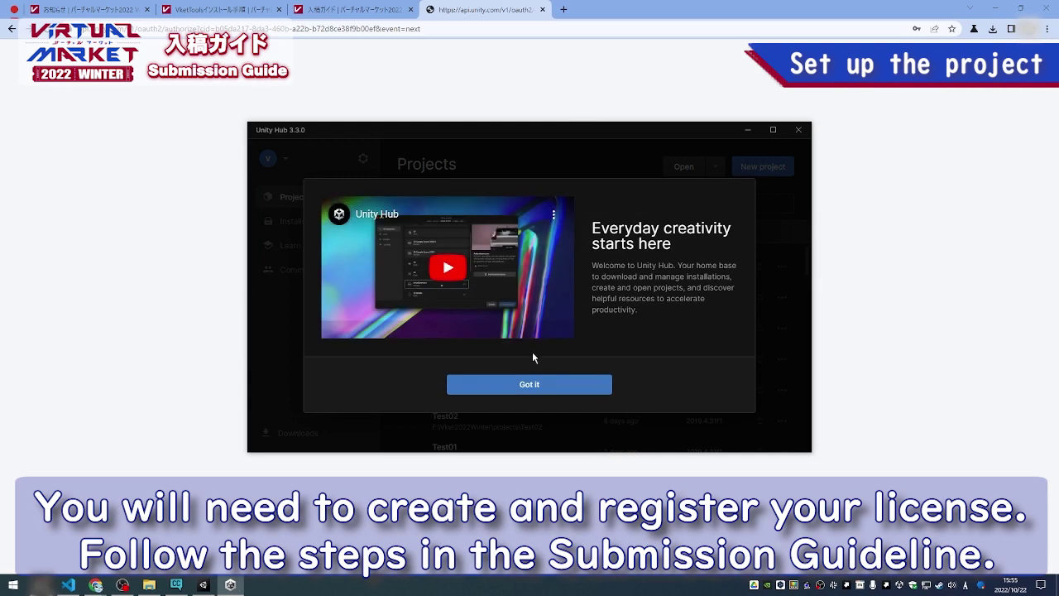
left_click(530, 384)
Confirm the Professional licence under Manage licenses, then close Unity Hub
left_click(285, 158)
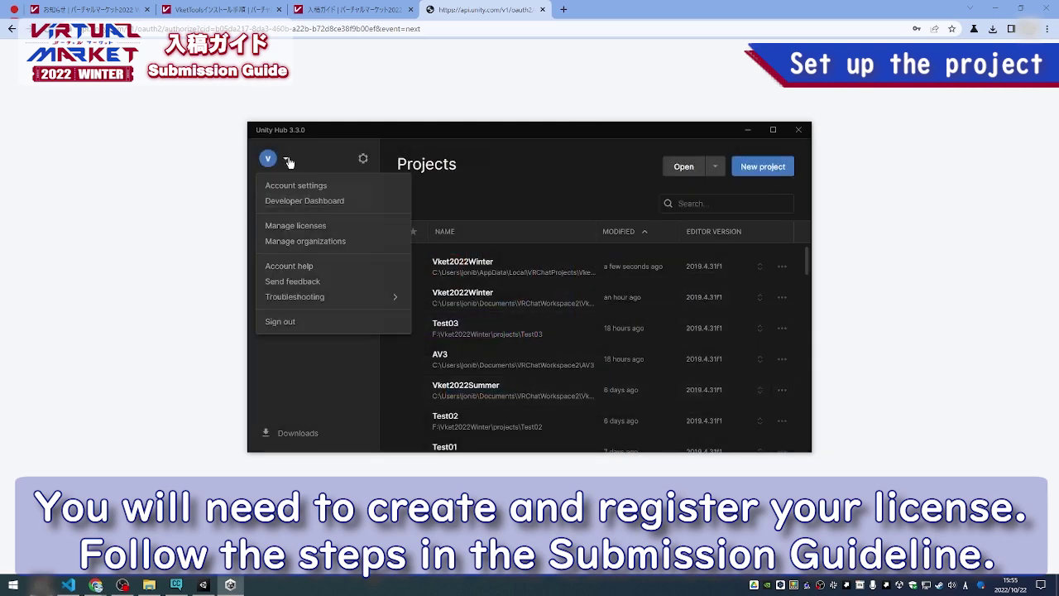
left_click(307, 225)
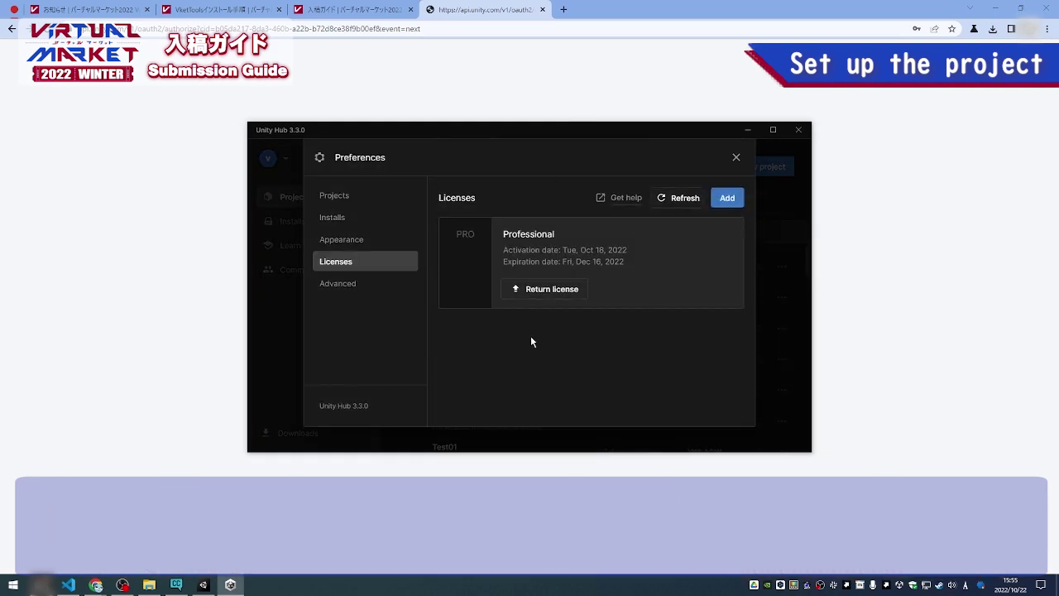
left_click(736, 157)
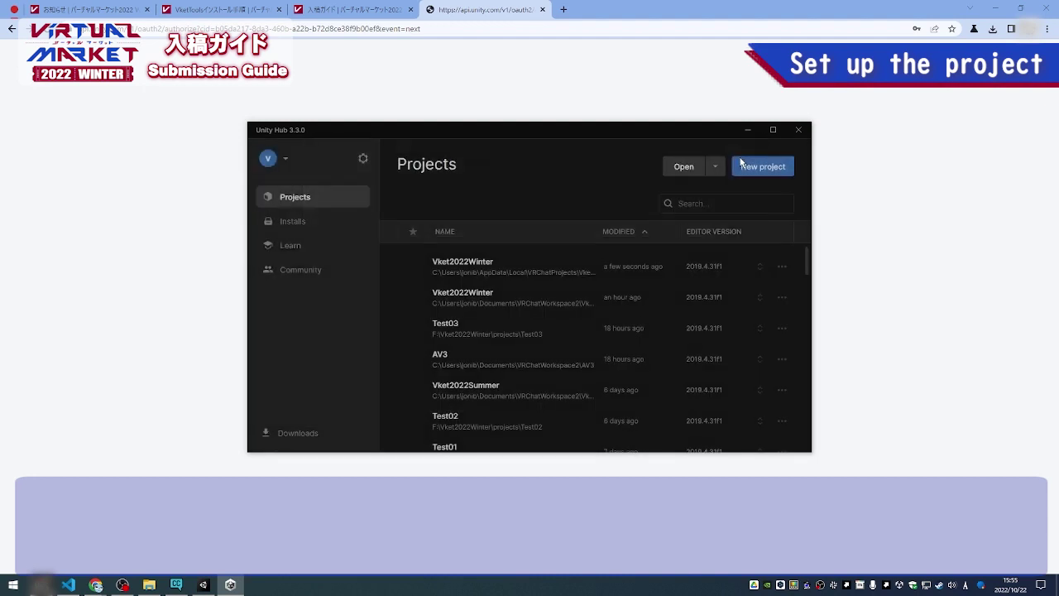
left_click(799, 130)
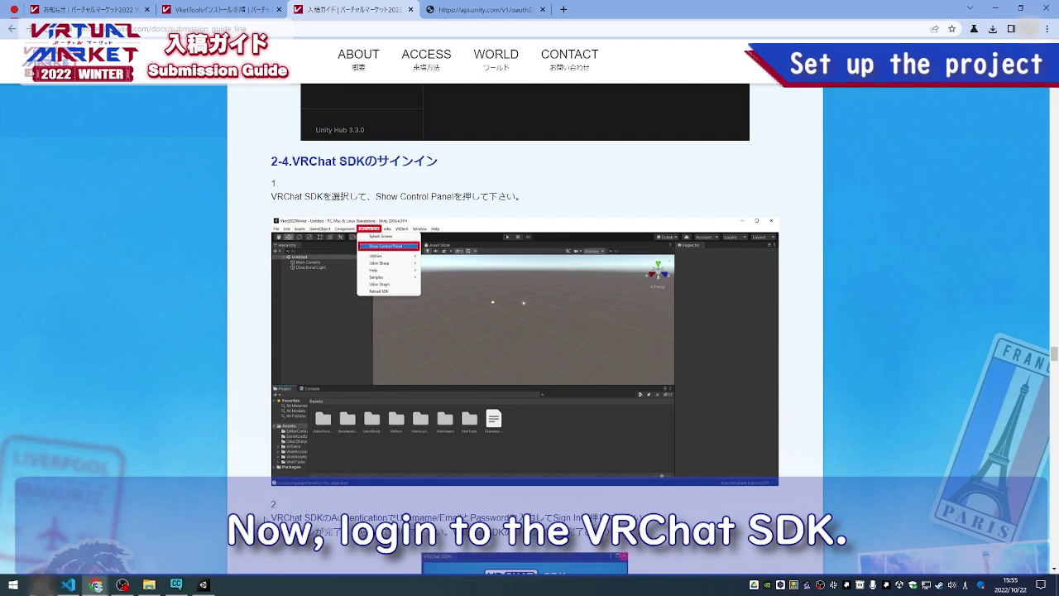
Open VRChat SDK > Show Control Panel in the Unity editor to confirm the logged-in account
left_click(204, 586)
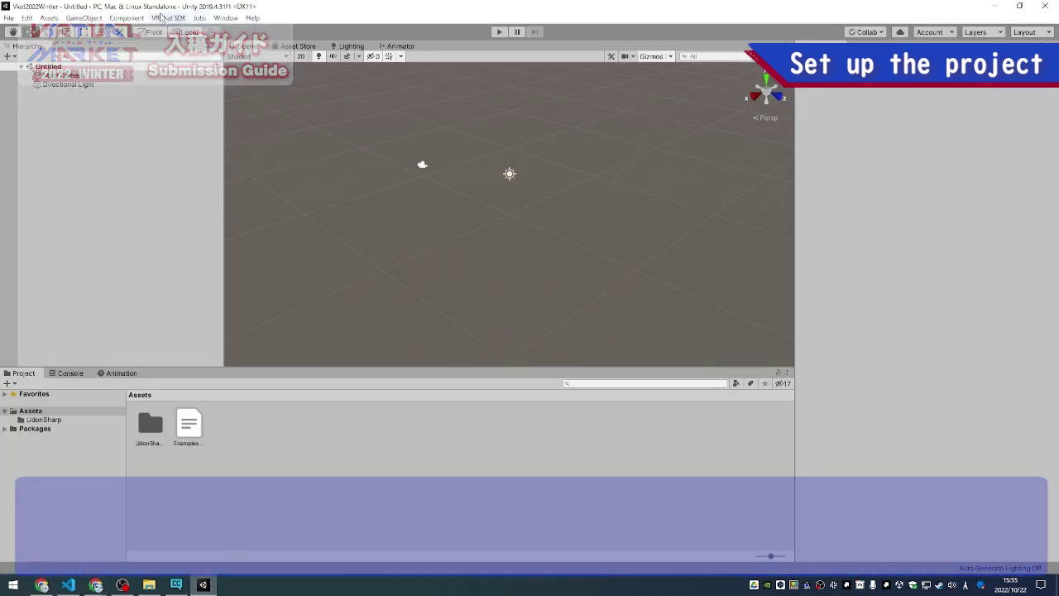
left_click(166, 18)
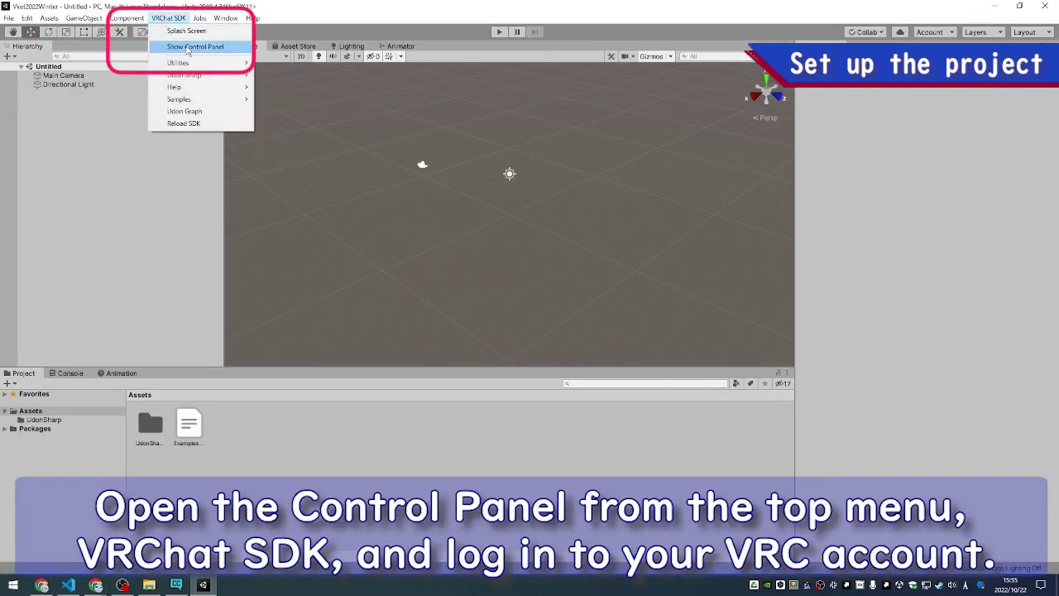
left_click(186, 46)
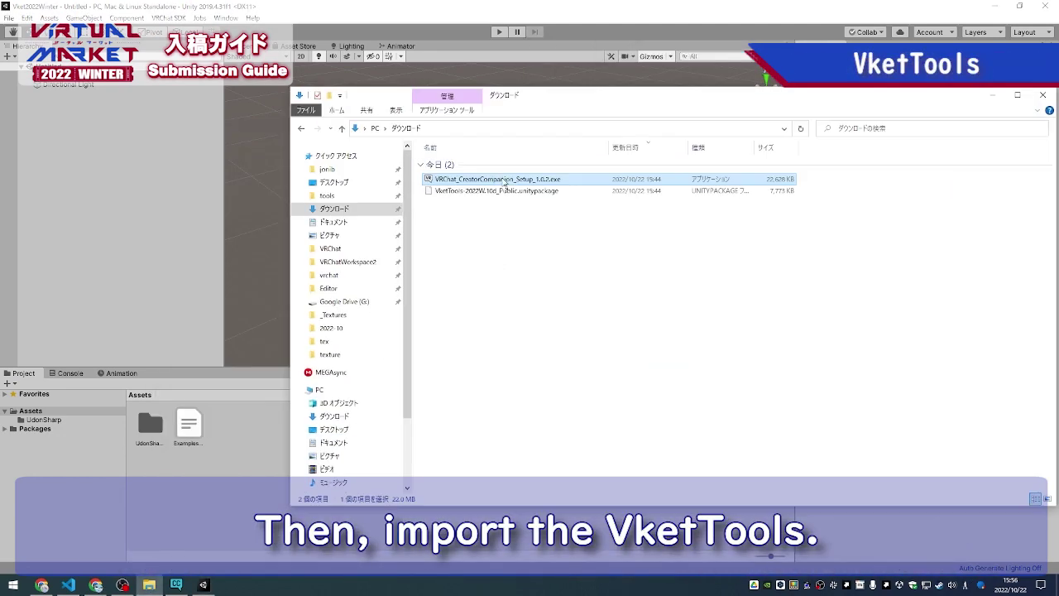
Drag the VketTools unitypackage from Explorer into the Assets panel to import it
left_click_drag(463, 184, 233, 458)
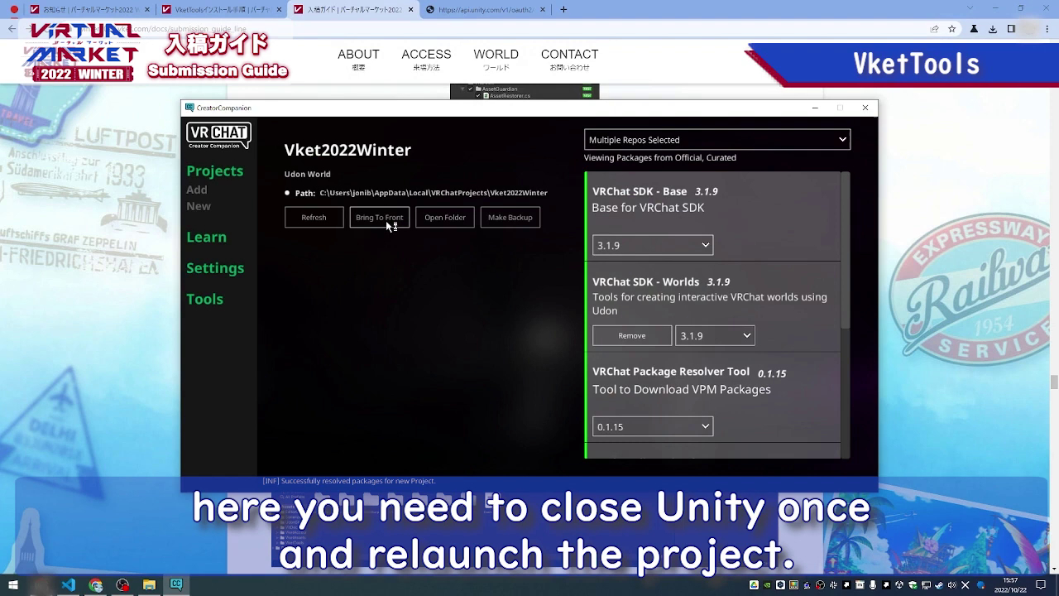
Relaunch Vket2022Winter in Unity and open the VketTools Control Panel
left_click(386, 220)
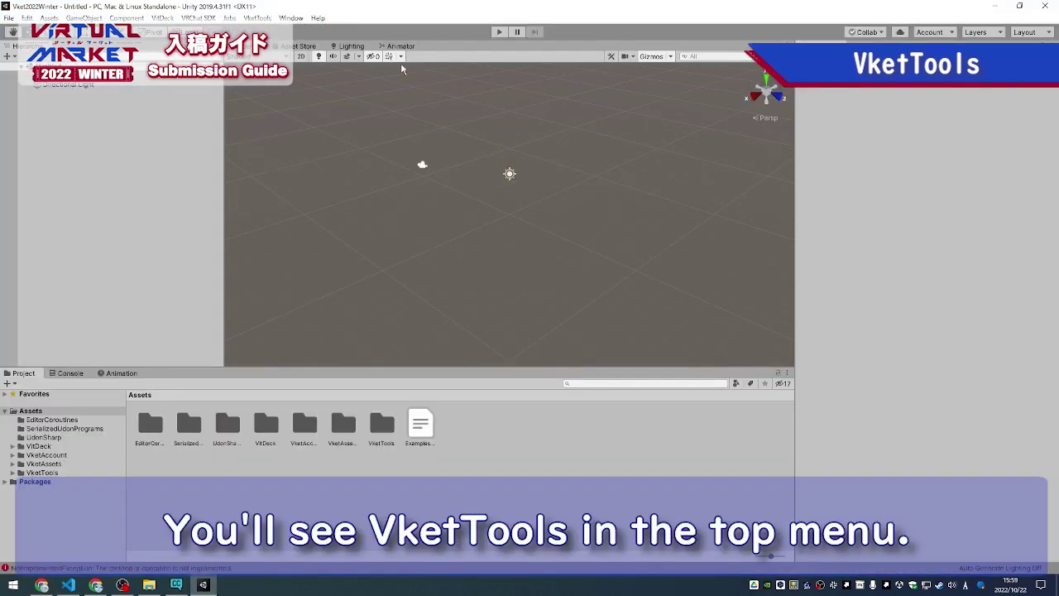
left_click(291, 18)
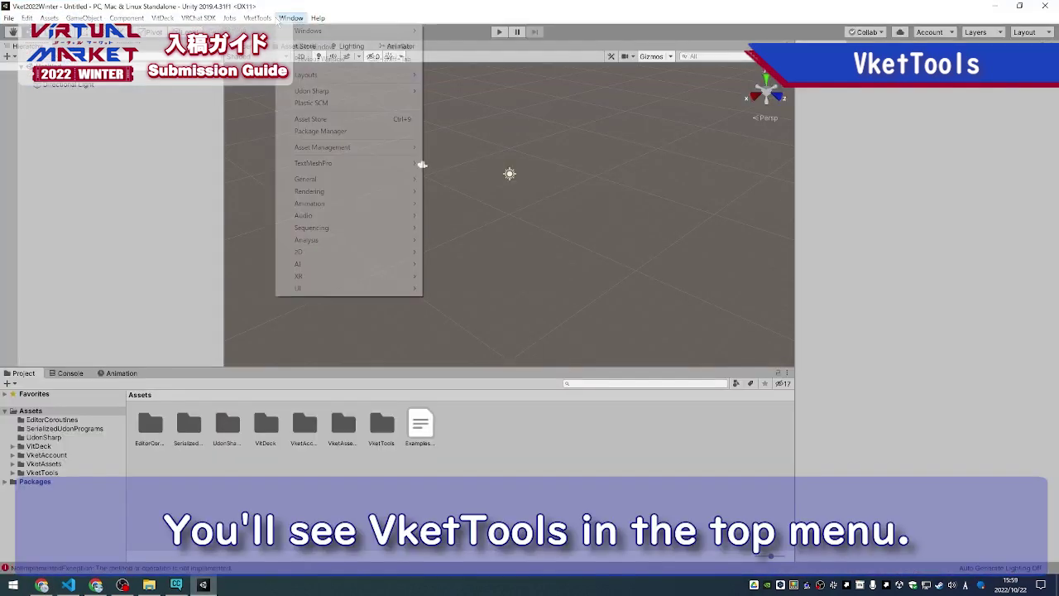
mouse_move(257, 17)
left_click(281, 42)
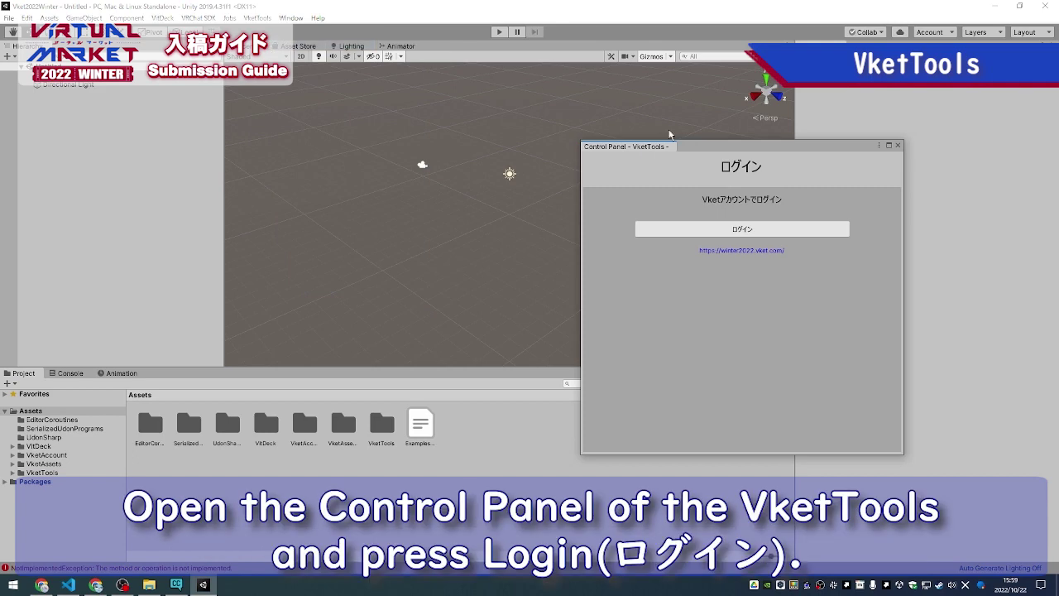
Log in to VketTools with the browser's authorization code and start a Natural-Deco submission
left_click(729, 230)
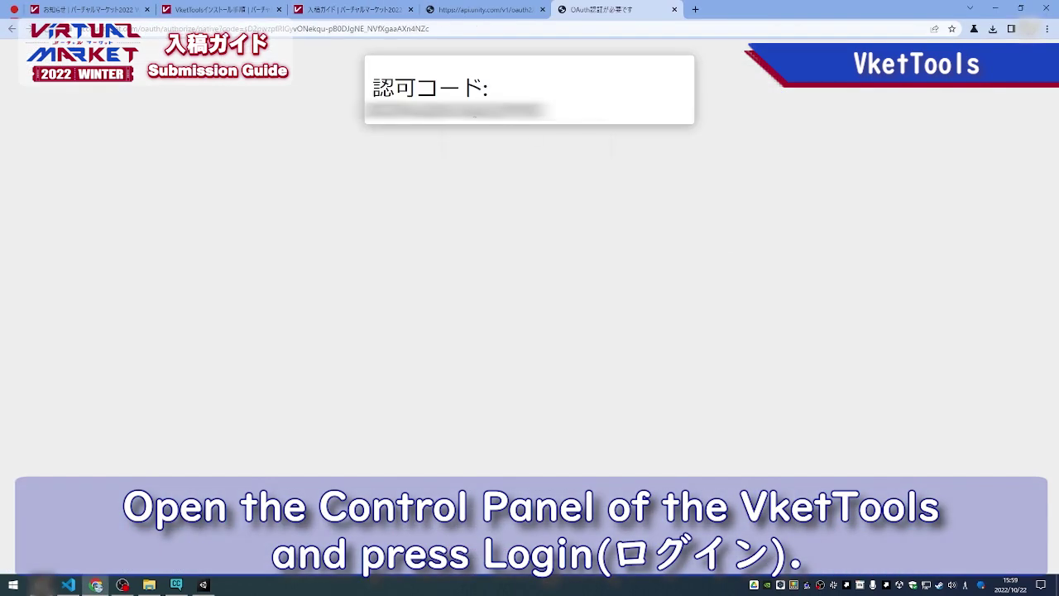
right_click(473, 114)
left_click(519, 130)
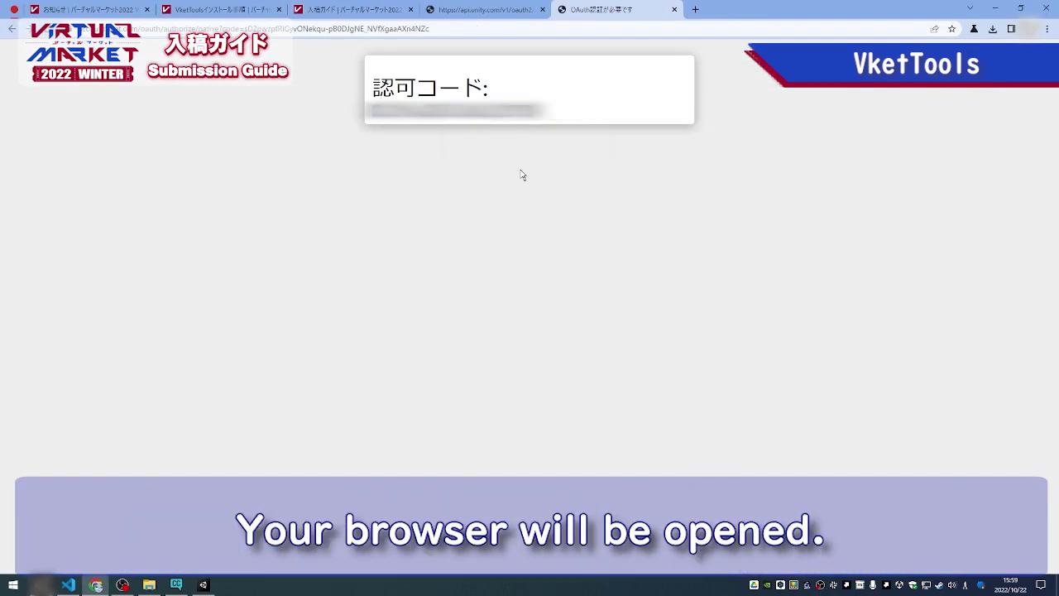
key("alt+Tab")
key("ctrl+v")
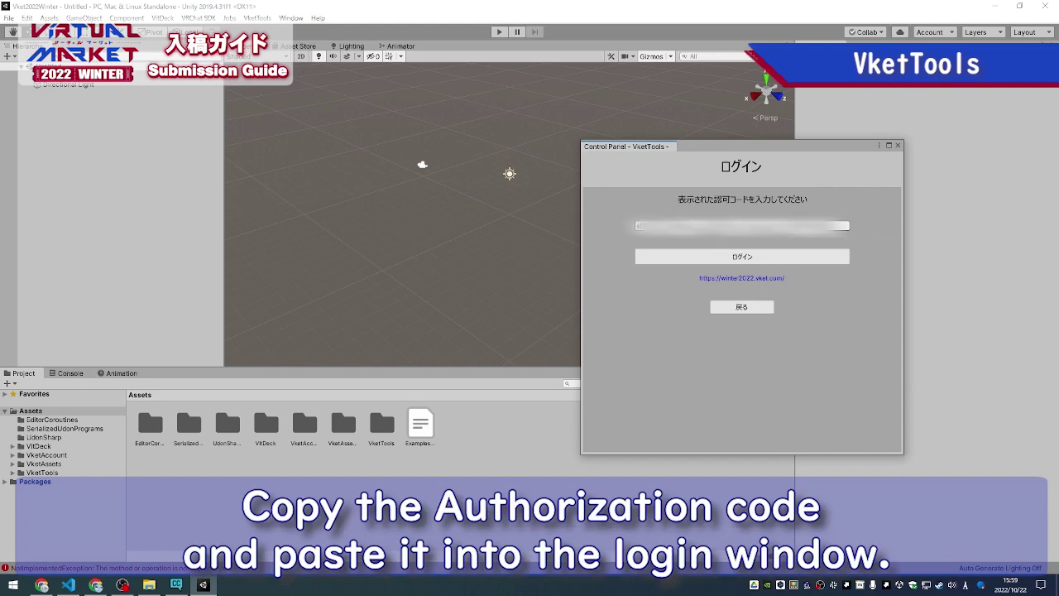
left_click(737, 258)
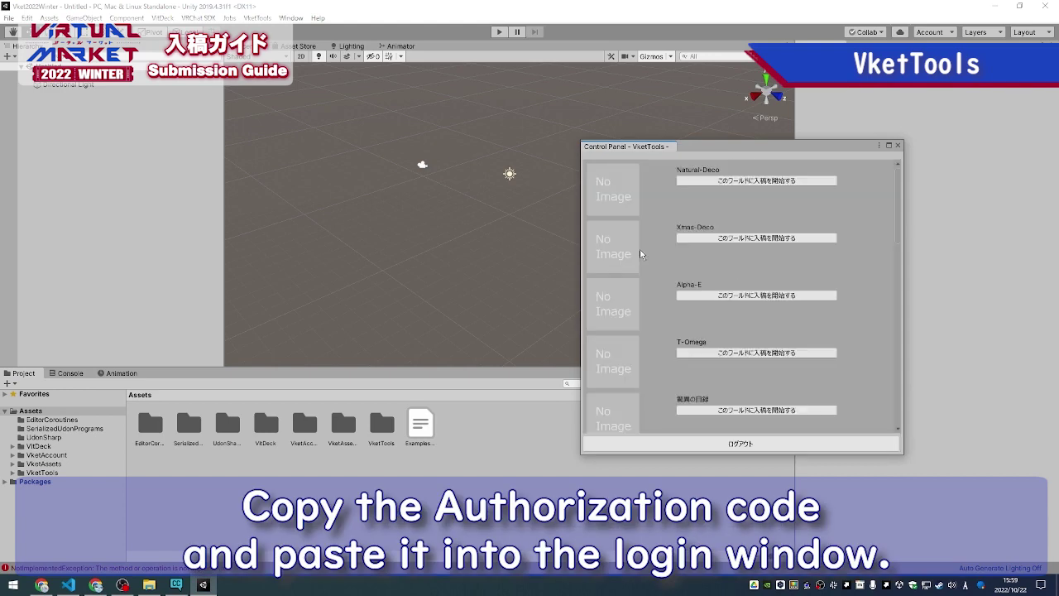
left_click(824, 187)
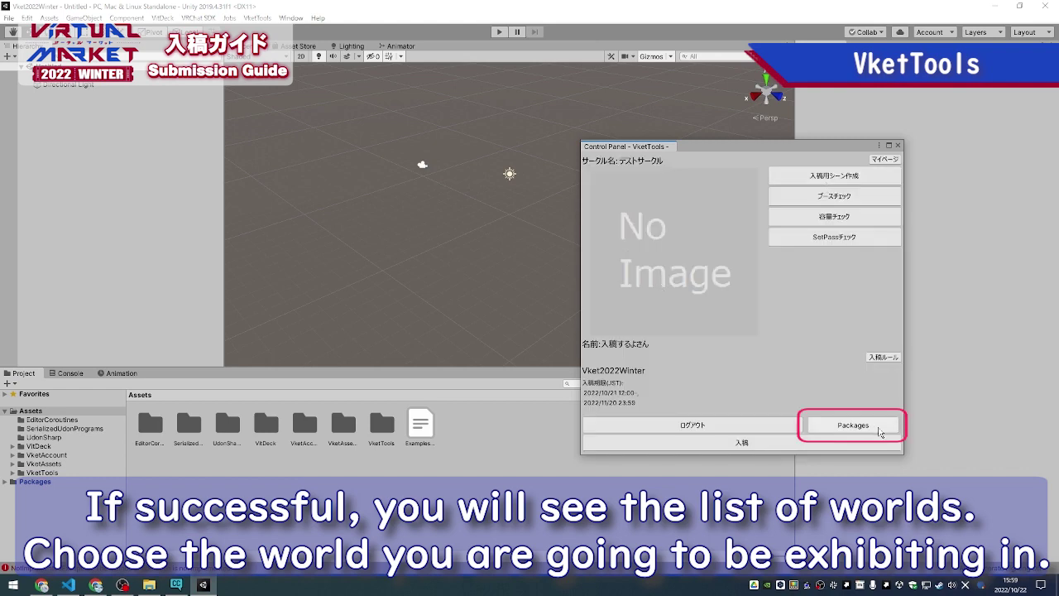
Import VketShaders-9.1.0, run the WF material migration, and restart the Natural-Deco submission
left_click(874, 429)
left_click(942, 456)
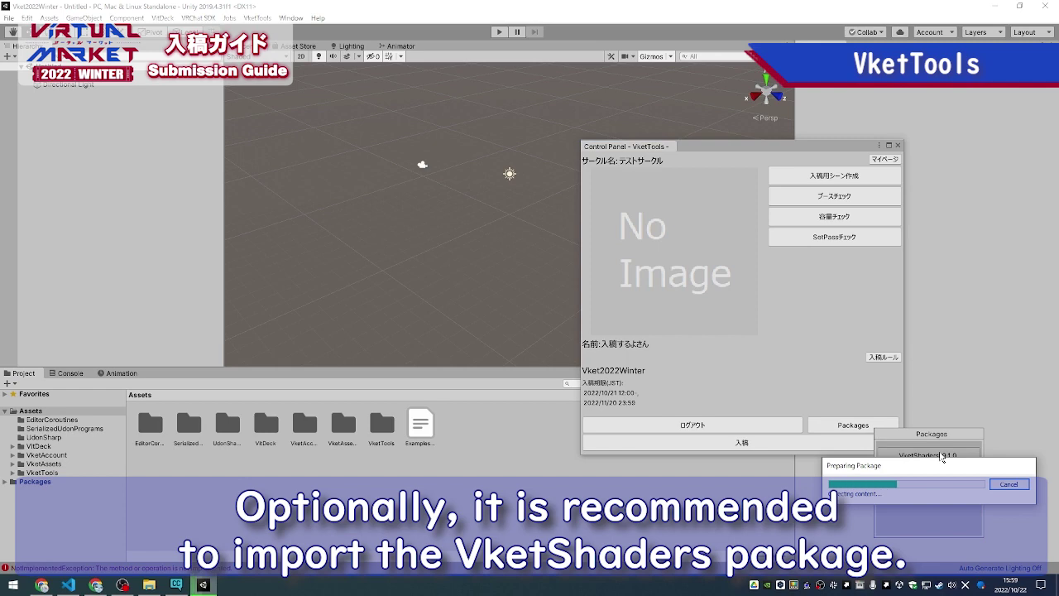
left_click(490, 511)
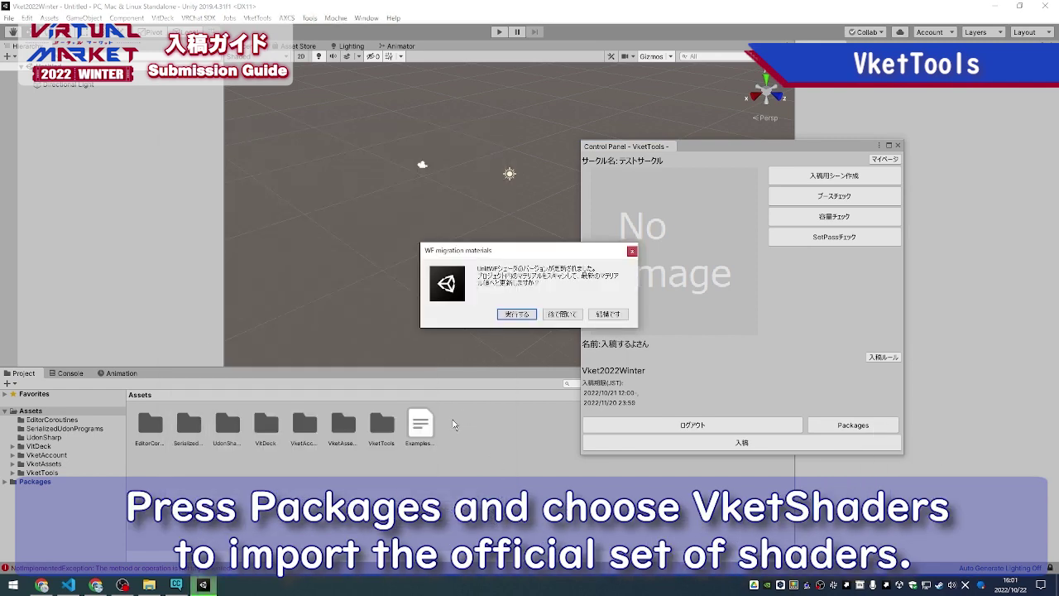
left_click(516, 314)
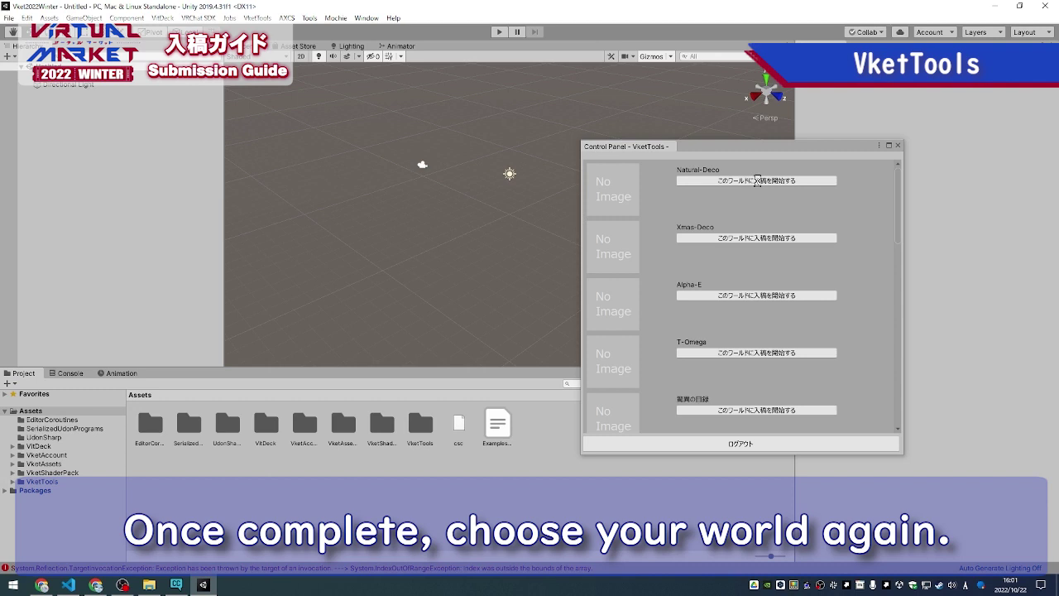
left_click(758, 181)
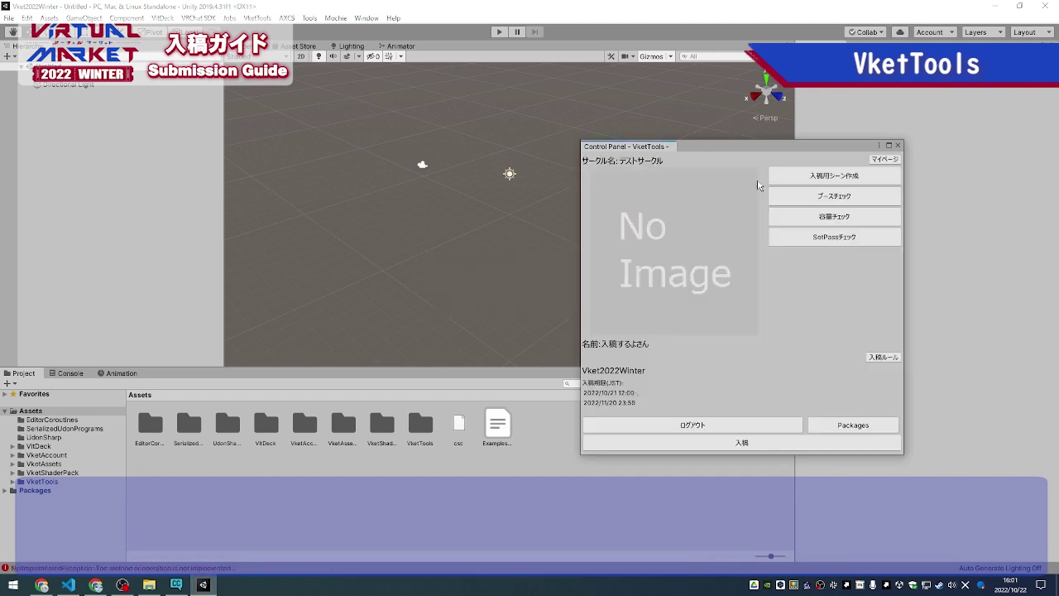
Load the 00_Plaza submission template and open the 151 scene from the Assets/151 folder
left_click(811, 178)
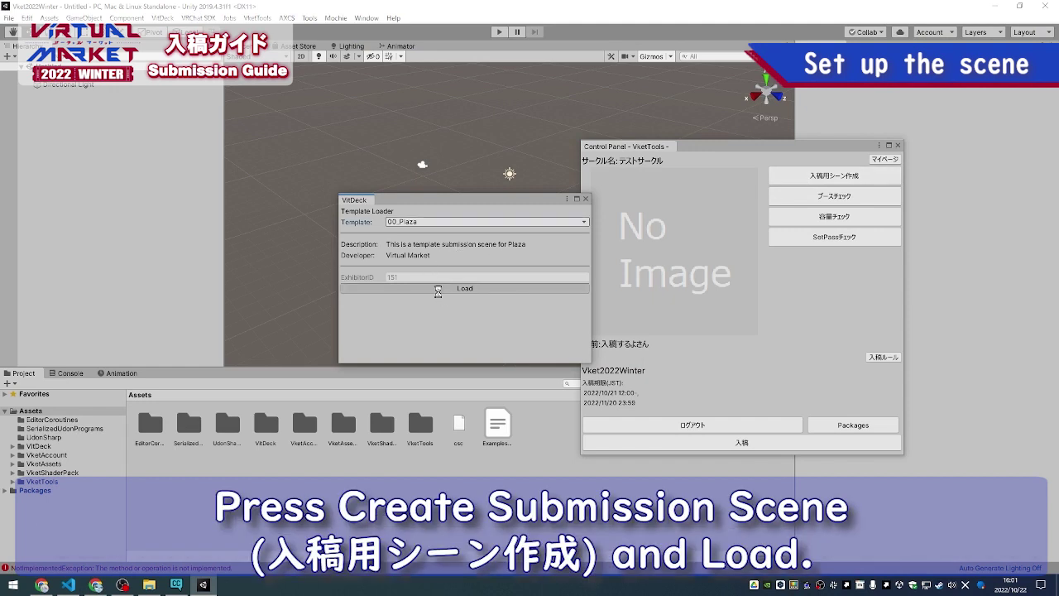
left_click(586, 201)
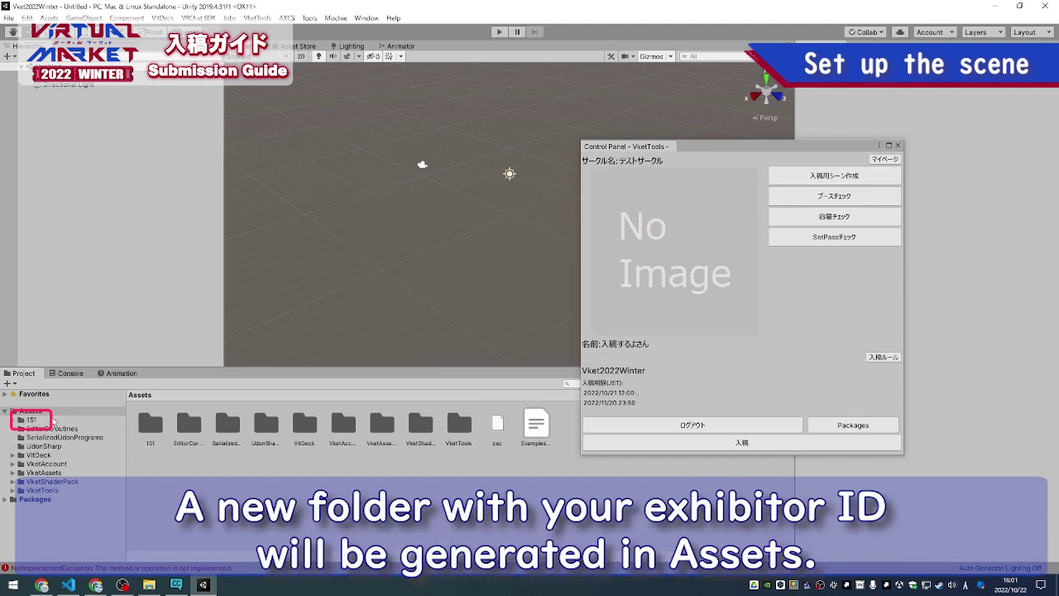
left_click(39, 420)
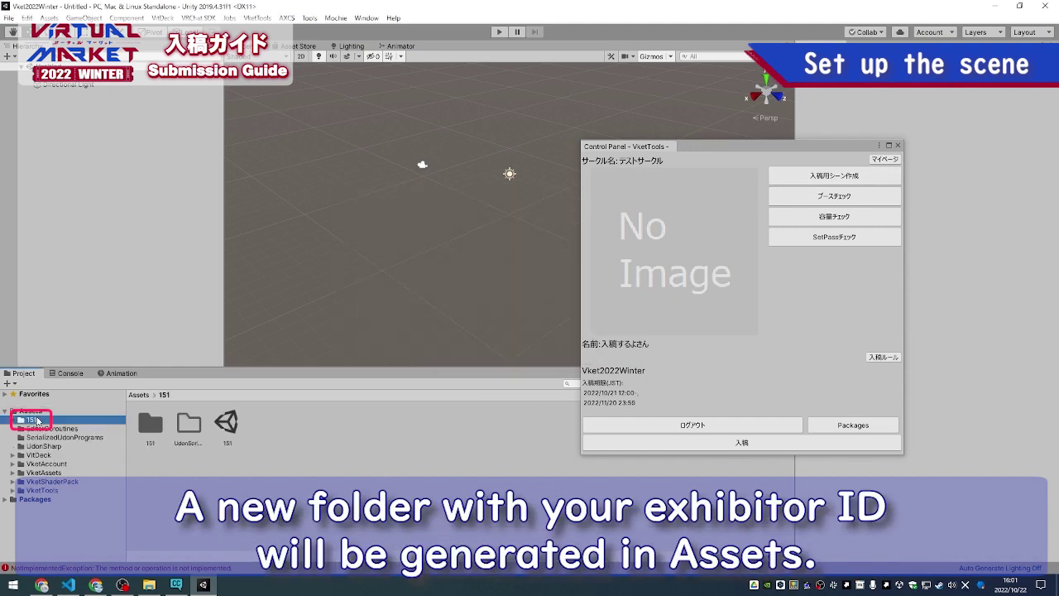
double_click(237, 423)
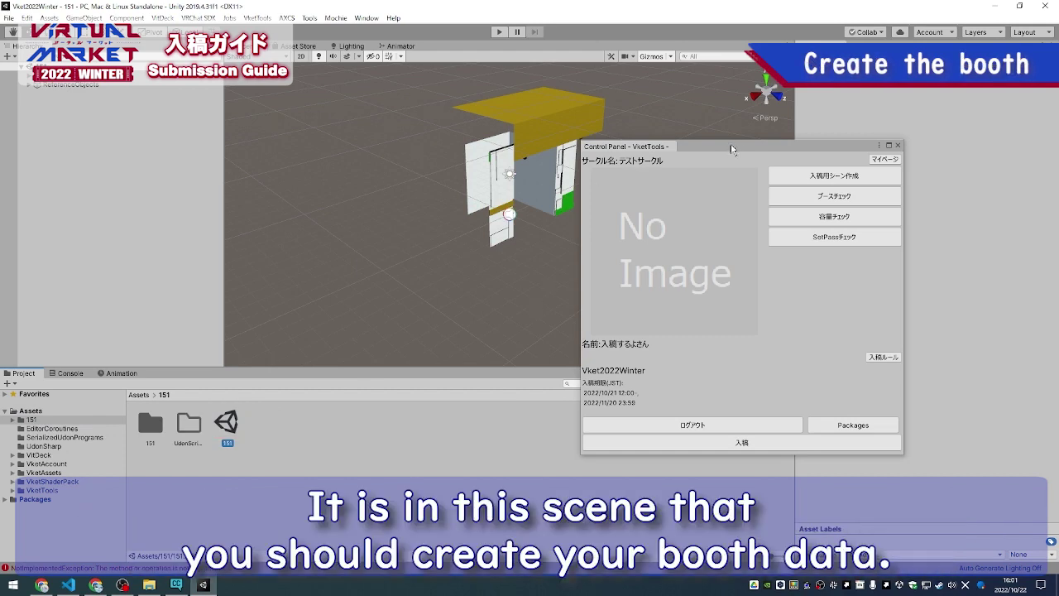
Import the SB_ME.unitypackage sample booth package into the project
left_click_drag(732, 149, 839, 218)
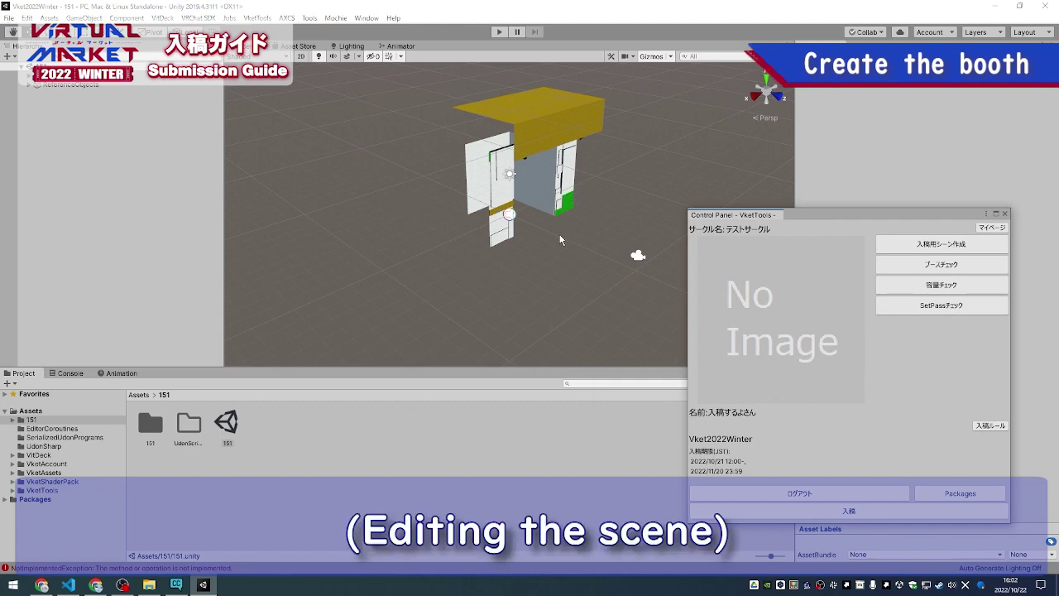
left_click(149, 585)
double_click(460, 176)
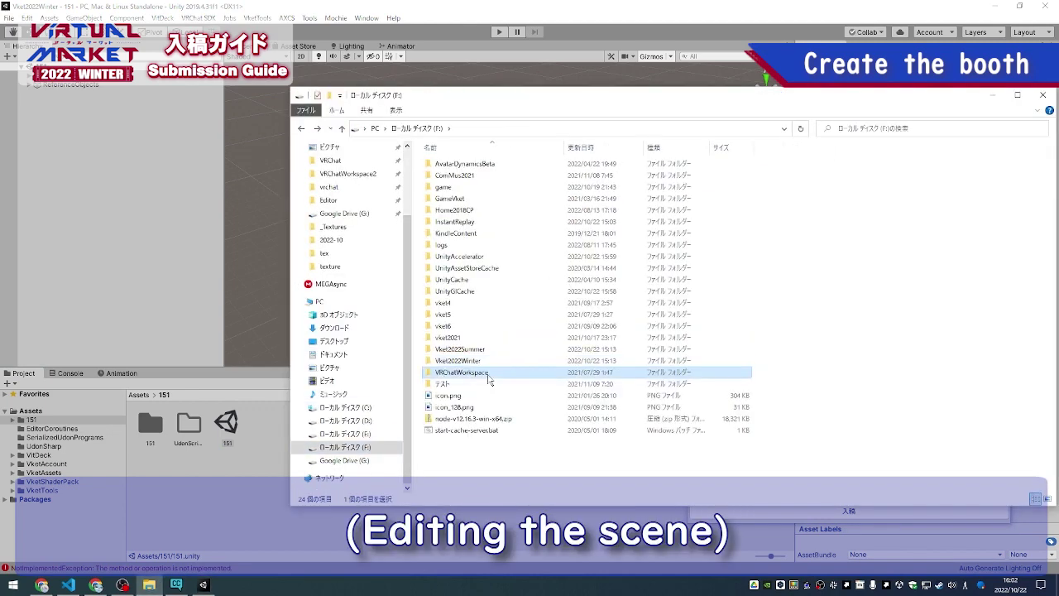
double_click(492, 367)
double_click(480, 319)
double_click(473, 194)
left_click(484, 509)
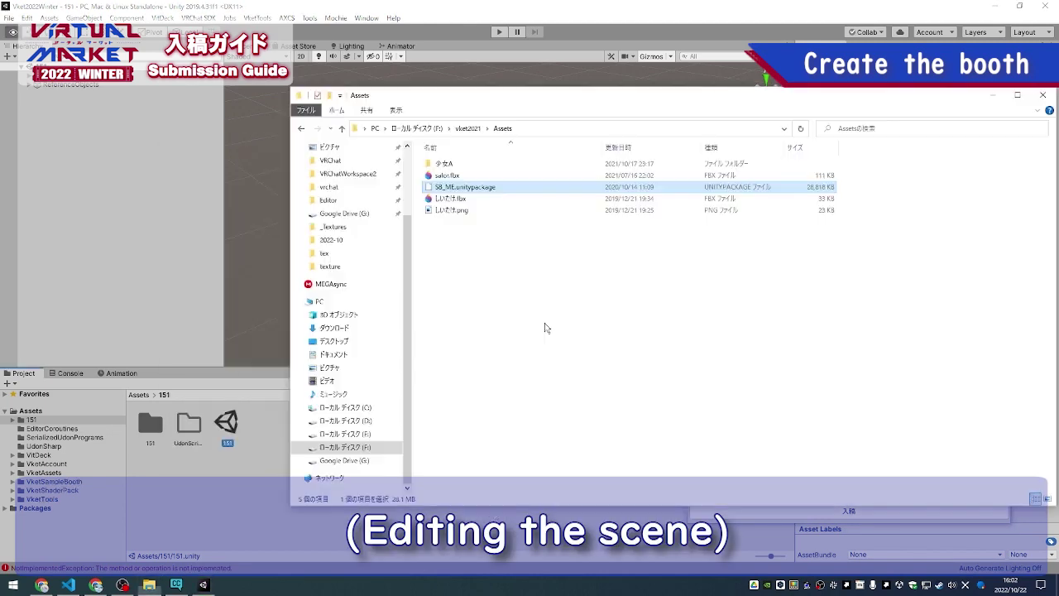
Place the SB_ME prefab under Static in the Hierarchy and frame it in view
left_click(52, 455)
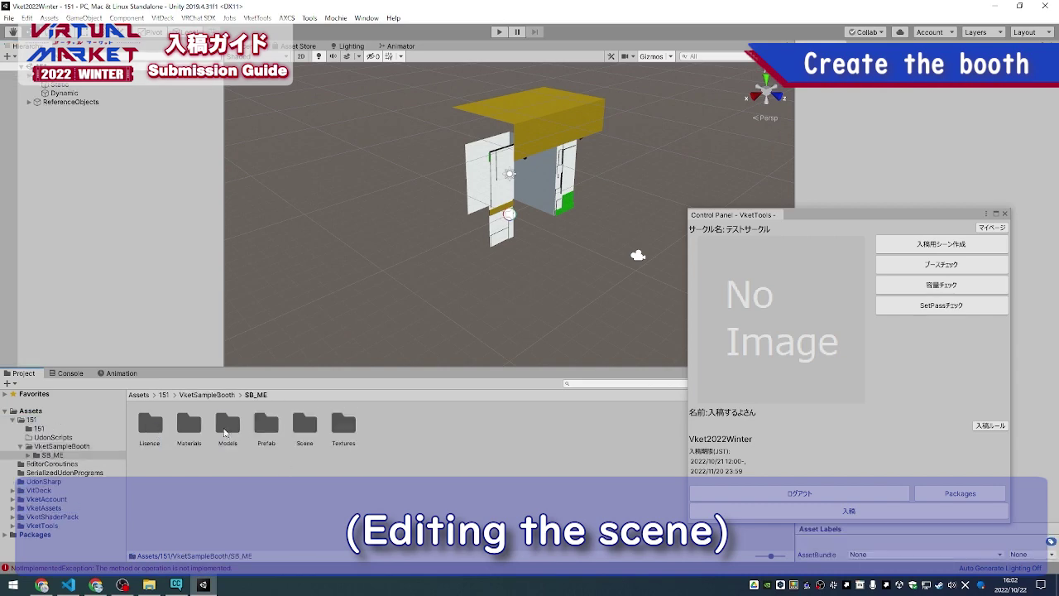
double_click(268, 433)
left_click_drag(147, 433, 50, 83)
double_click(68, 92)
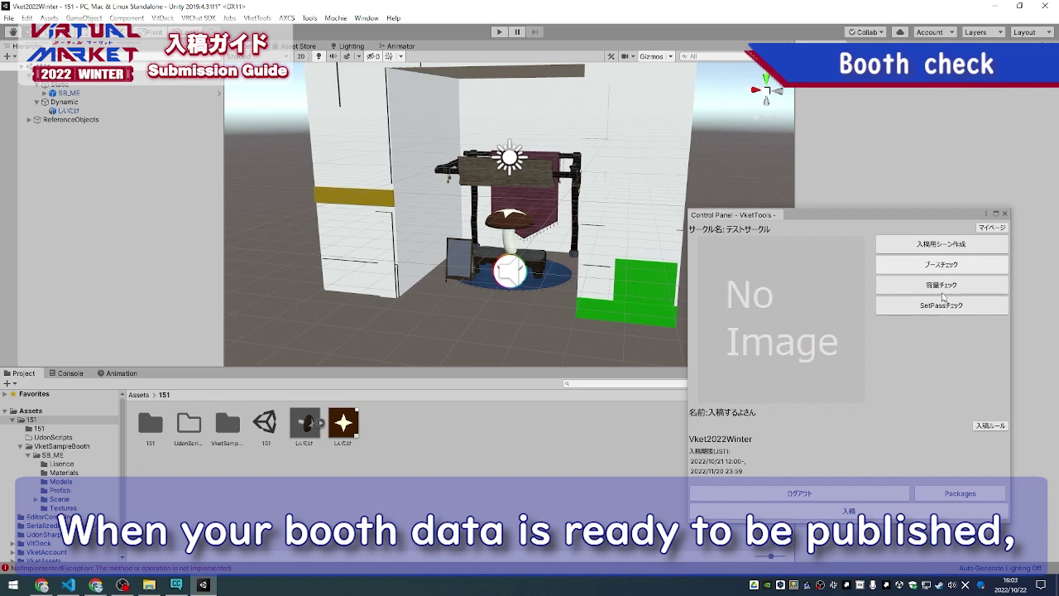
Run the booth check and rename the しいたけ model asset to siitake
left_click(913, 267)
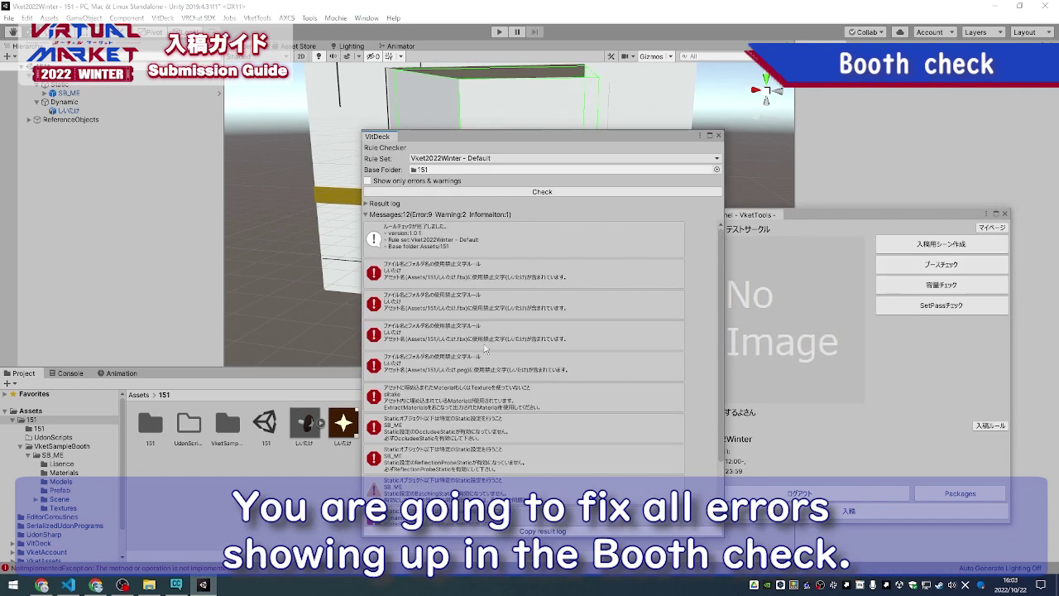
left_click_drag(534, 135, 730, 137)
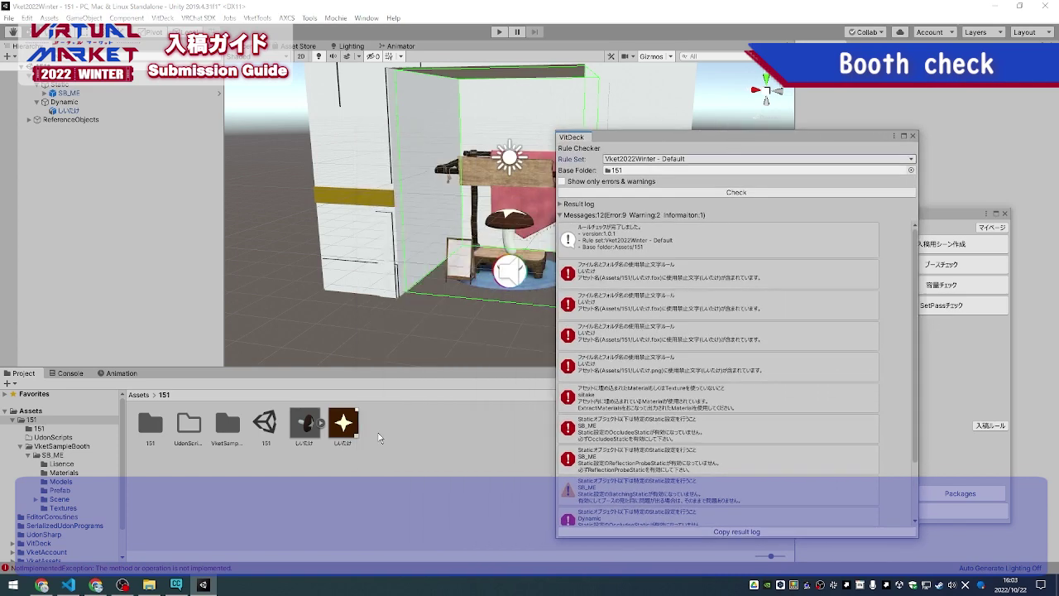
left_click(306, 426)
key("F2")
type("siitake")
key("Return")
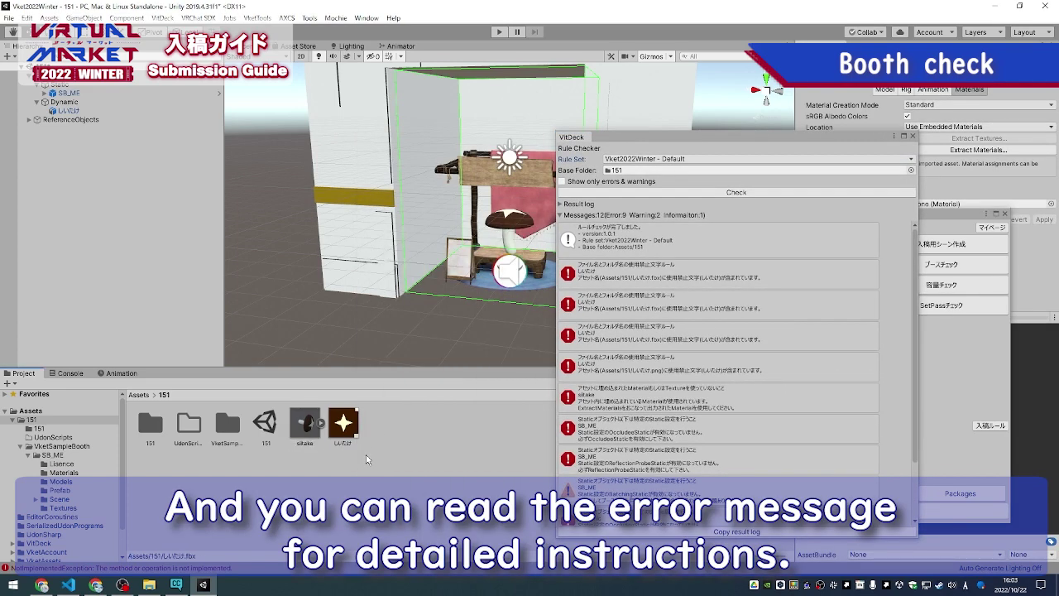
left_click(345, 448)
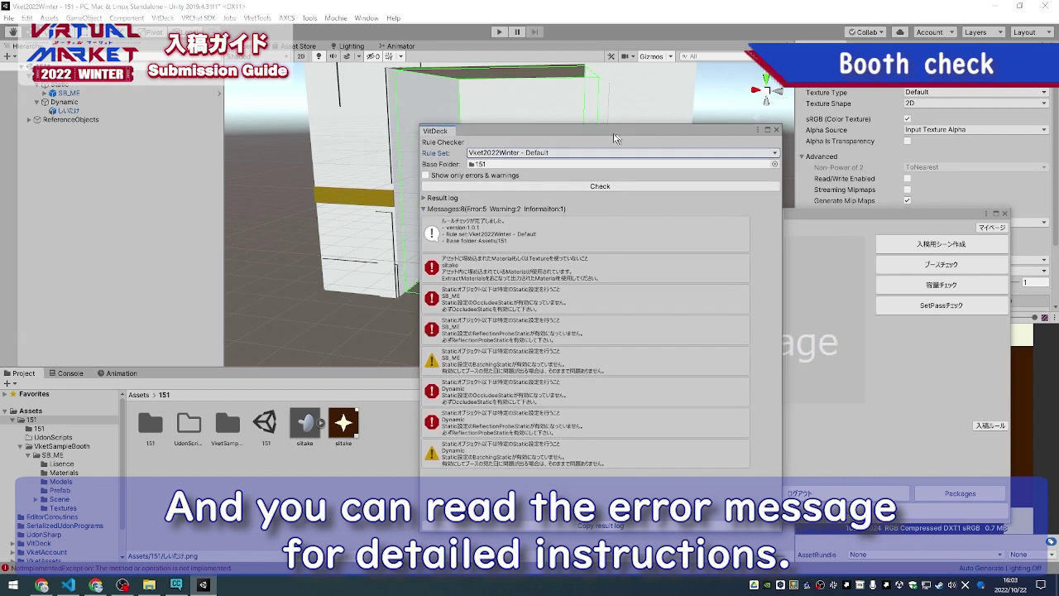
Extract the model's embedded materials and re-run the booth check until no errors remain
left_click(974, 151)
left_click(423, 323)
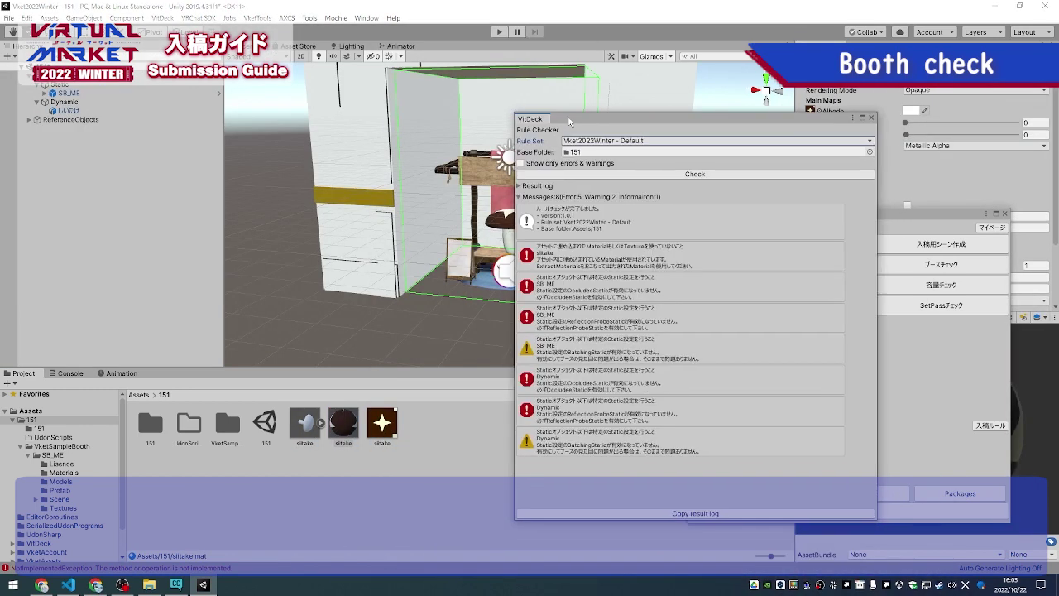
left_click(693, 174)
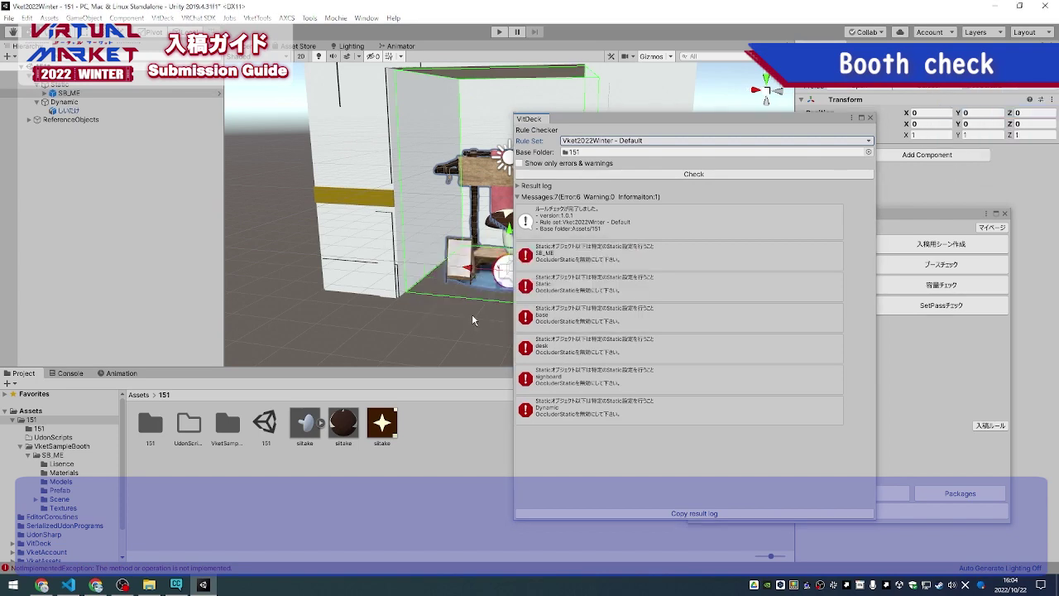
left_click(710, 175)
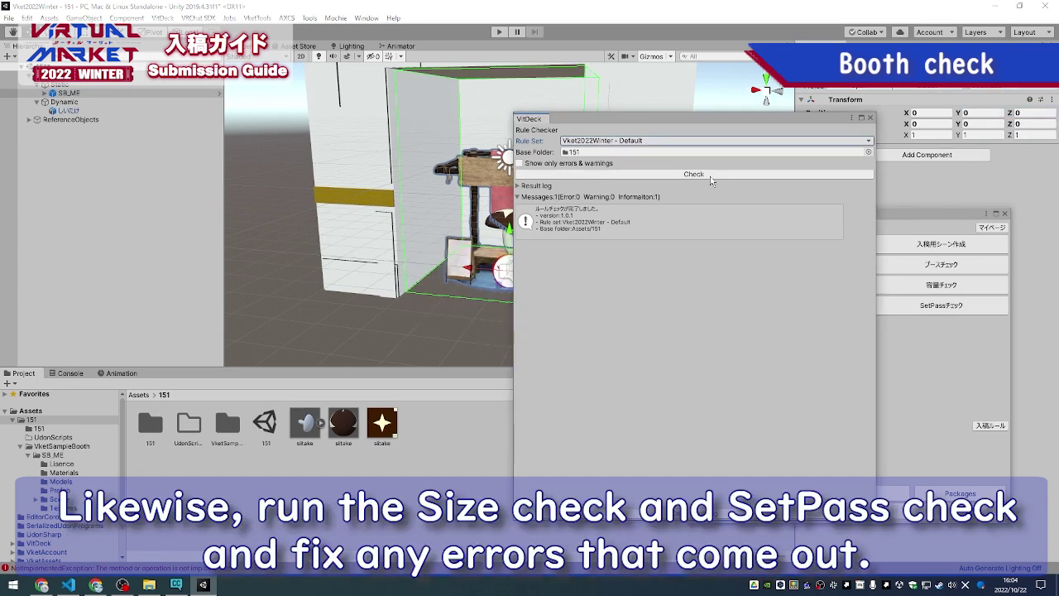
left_click(871, 119)
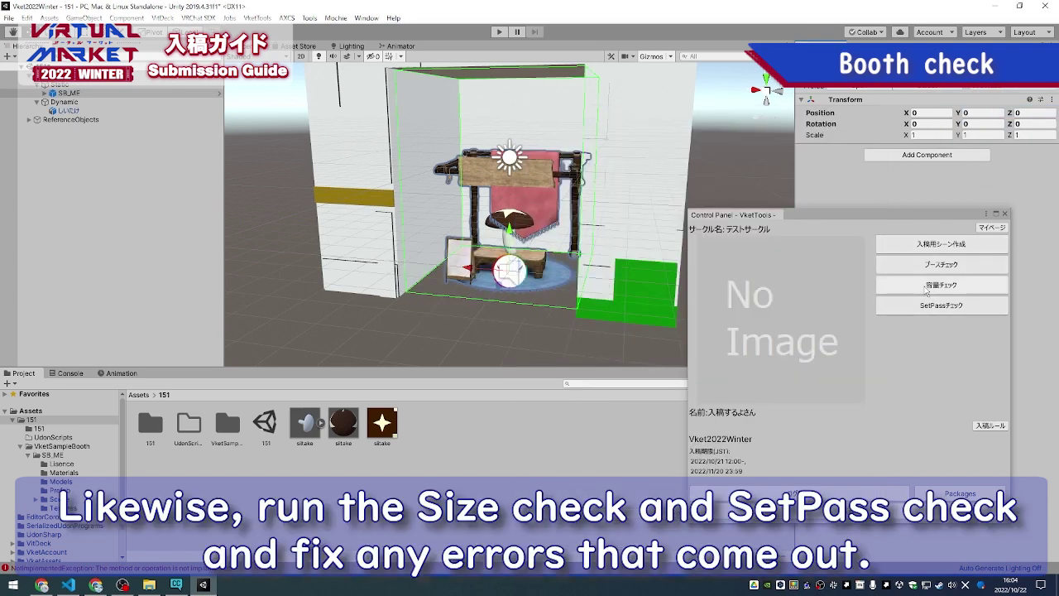
Save and pass the size check (1.73 MB of 10 MB) and SetPass check (2/20 calls)
left_click(941, 284)
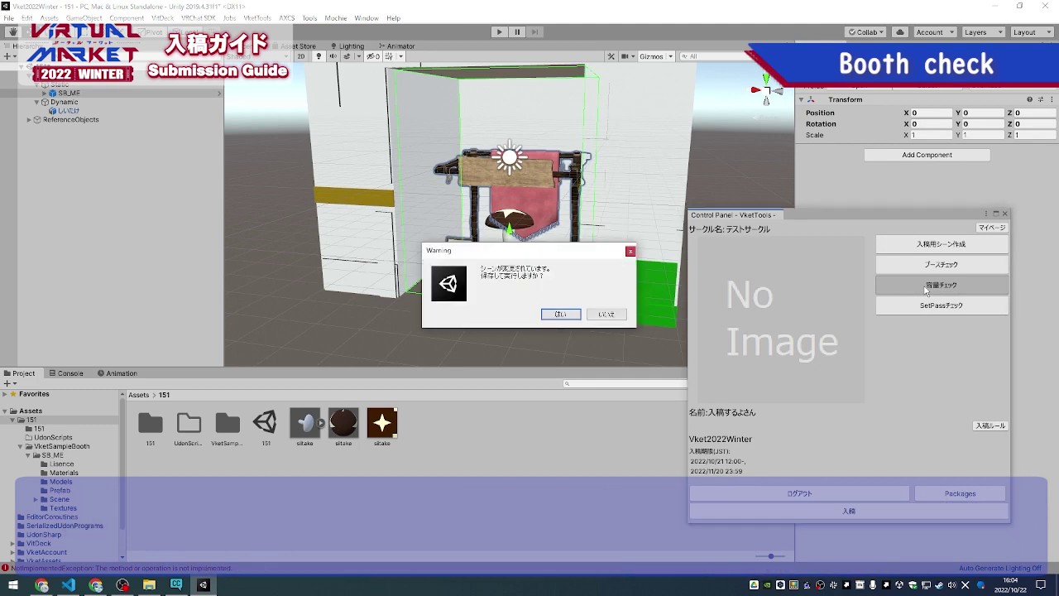
left_click(561, 315)
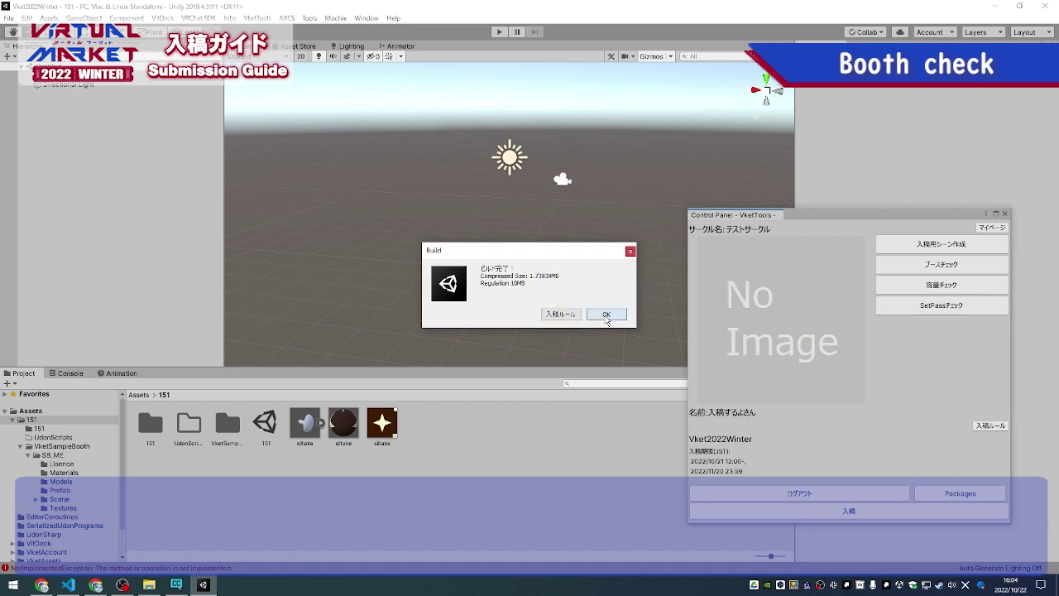
left_click(606, 315)
left_click(966, 313)
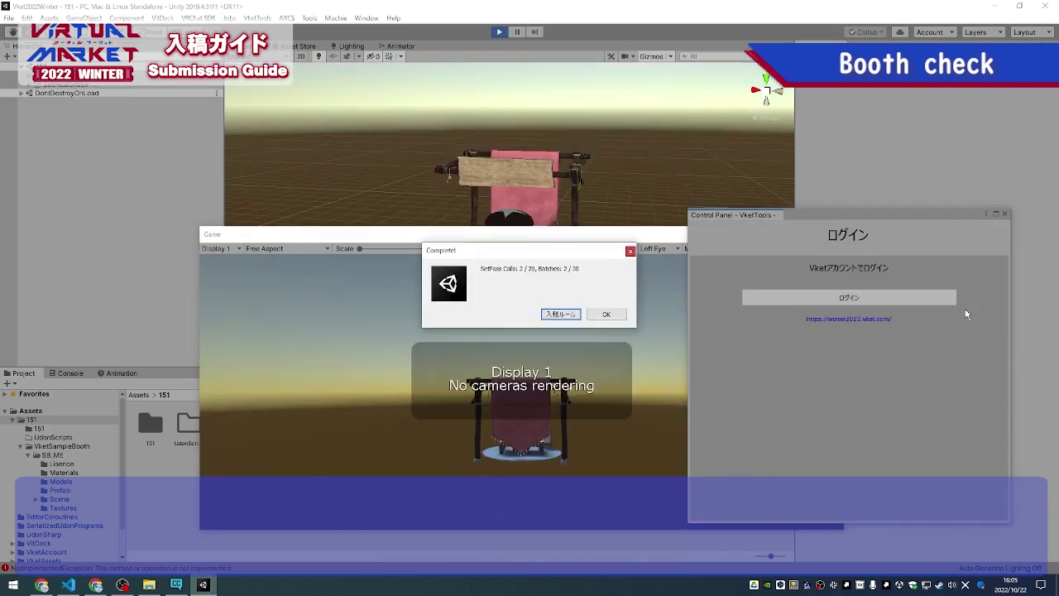
left_click(607, 314)
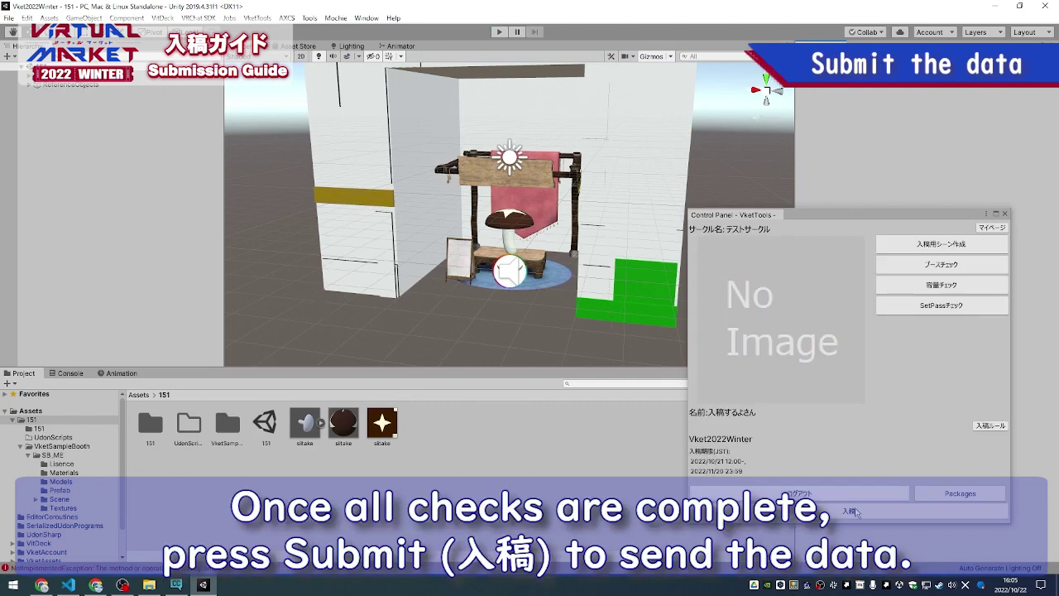
Start the 入稿 submission and walk up to the mushroom stall booth in VRChat
left_click(861, 513)
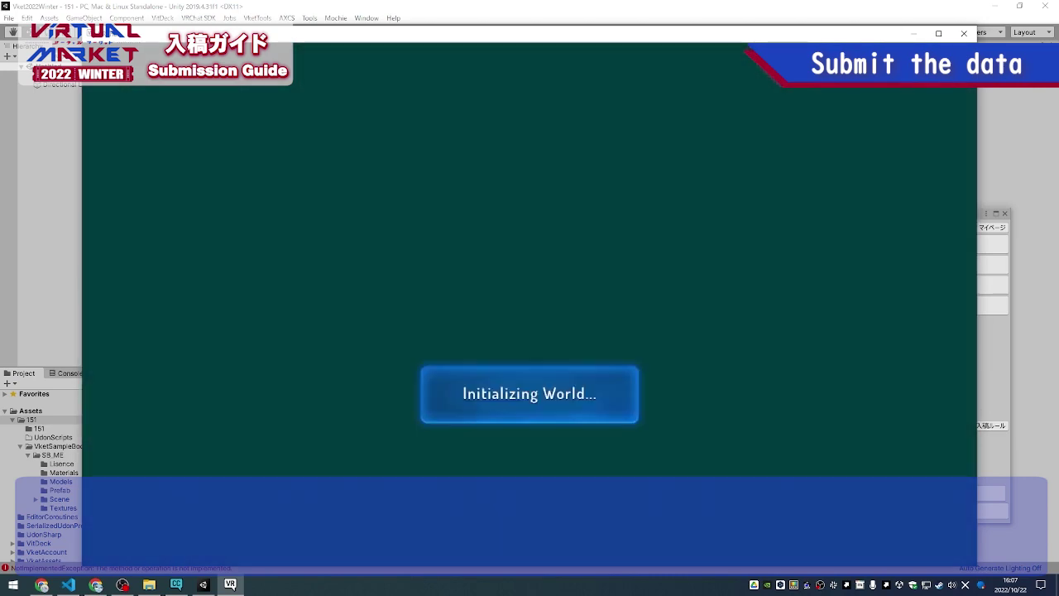
key("w")
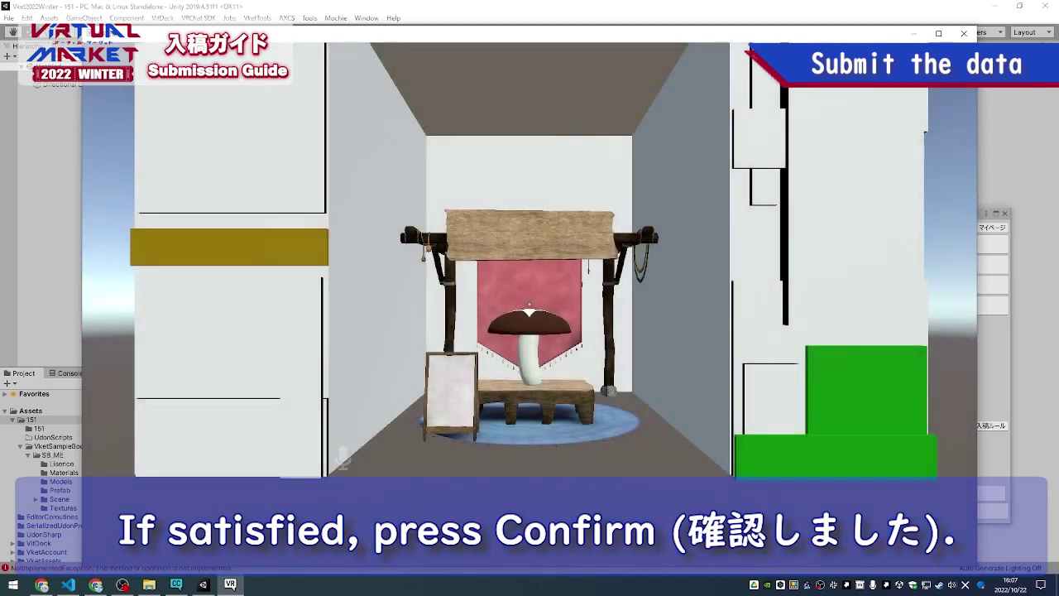
key("w")
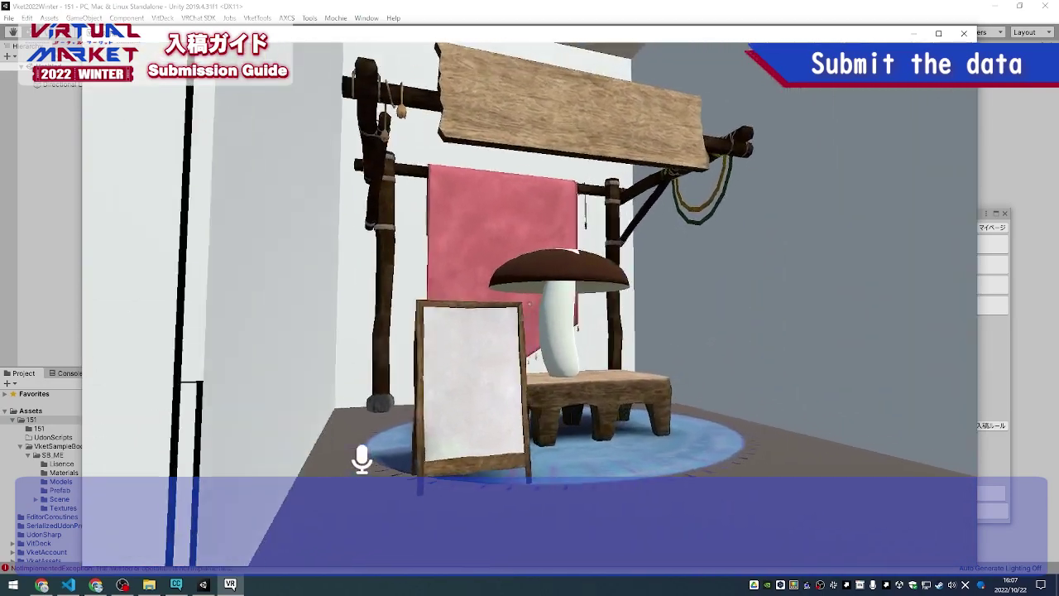
key("w")
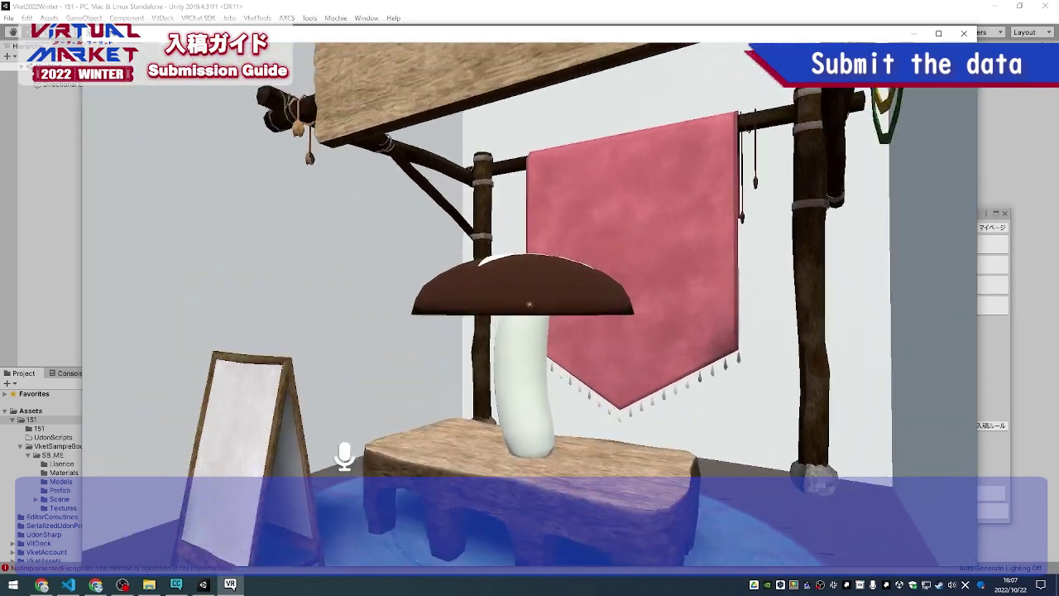
key("alt+Tab")
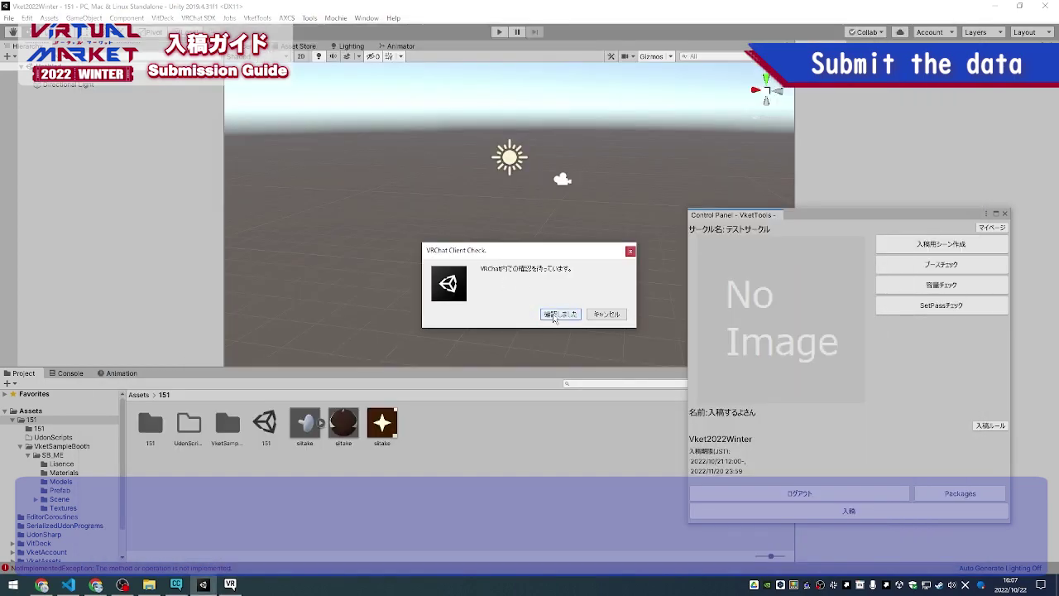
Confirm the VRChat client check, capture the booth screenshot, and accept it to finish submission
left_click(554, 317)
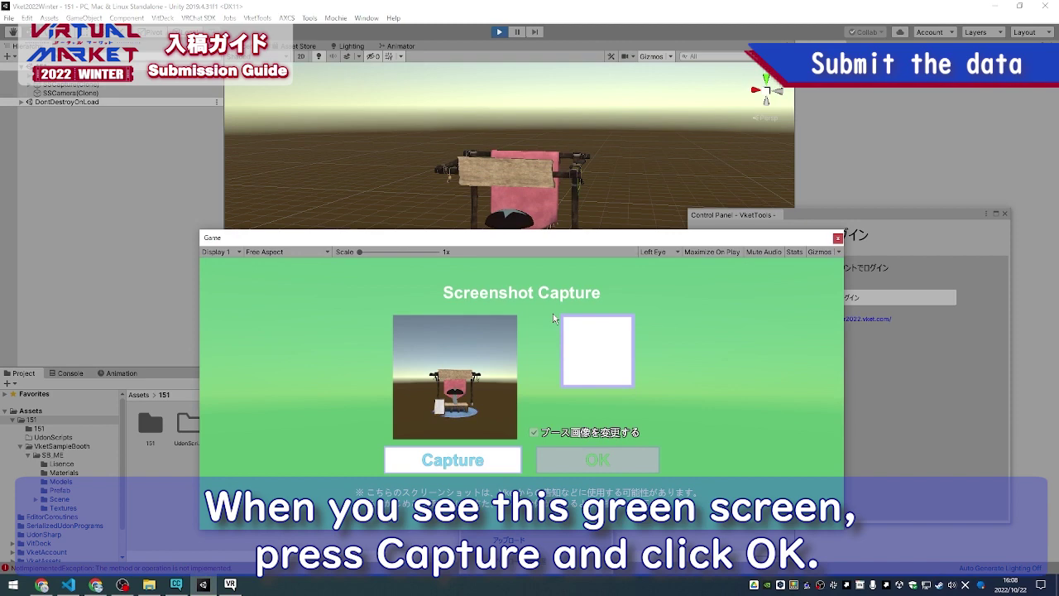
left_click(474, 467)
left_click(581, 464)
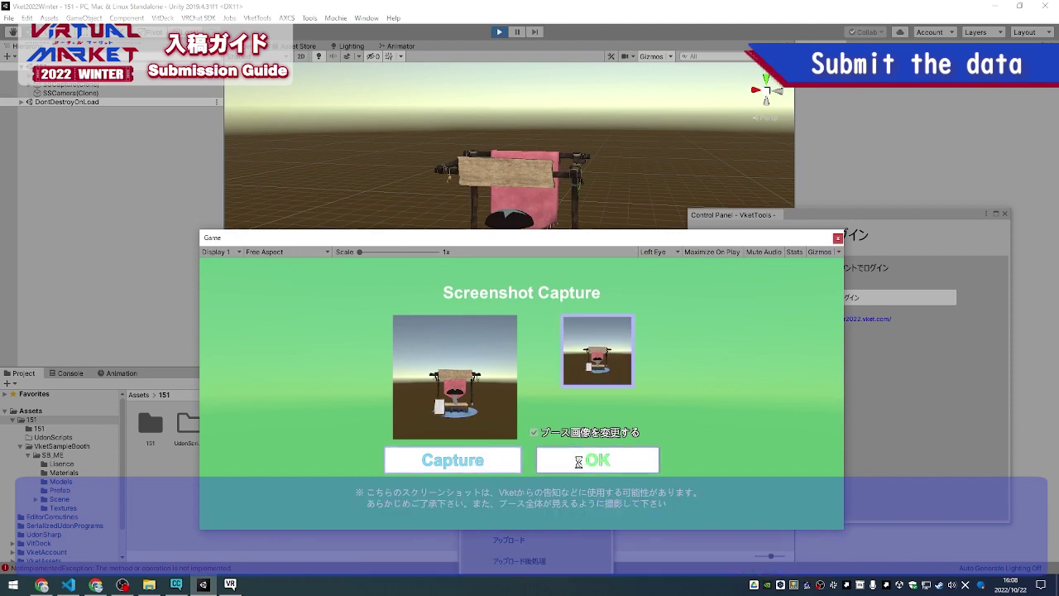